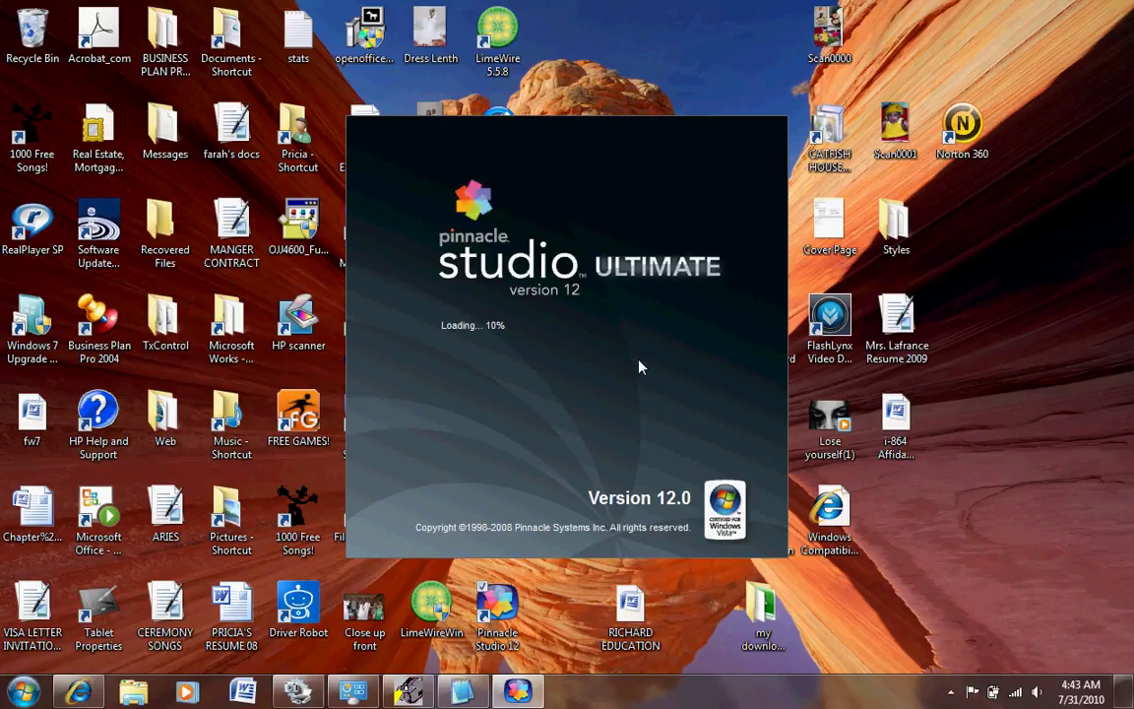
Switch to Notepad2 and write the note "its going slow because im recording".
left_click(469, 696)
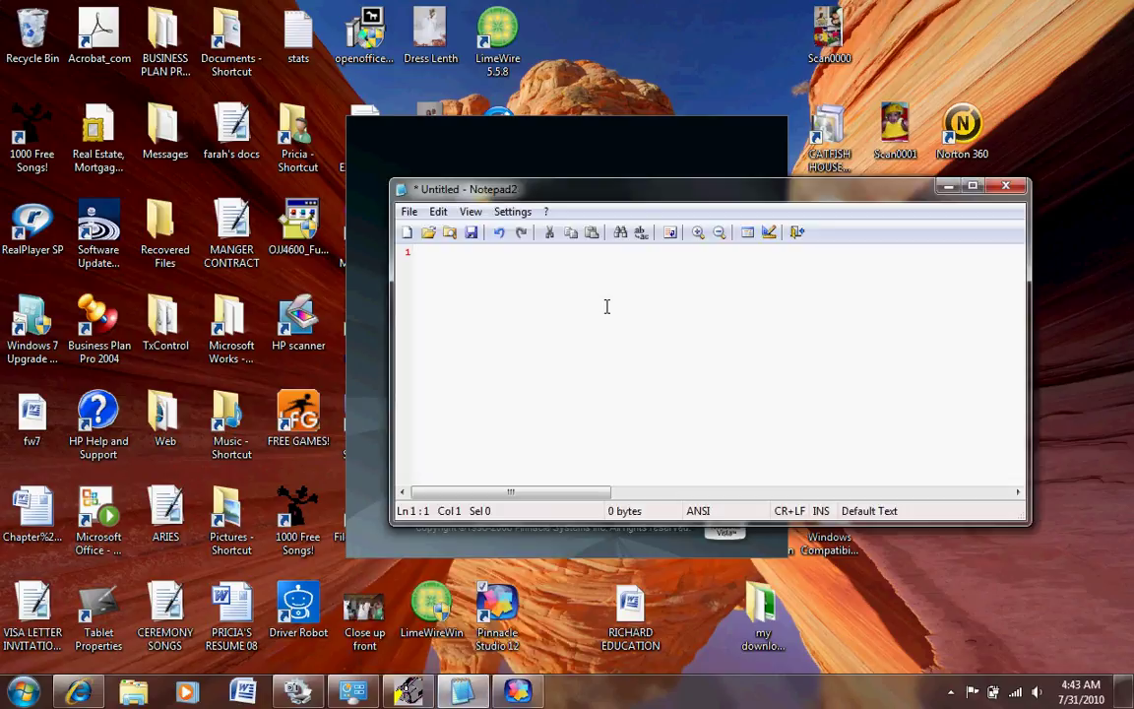
type("its going slow ")
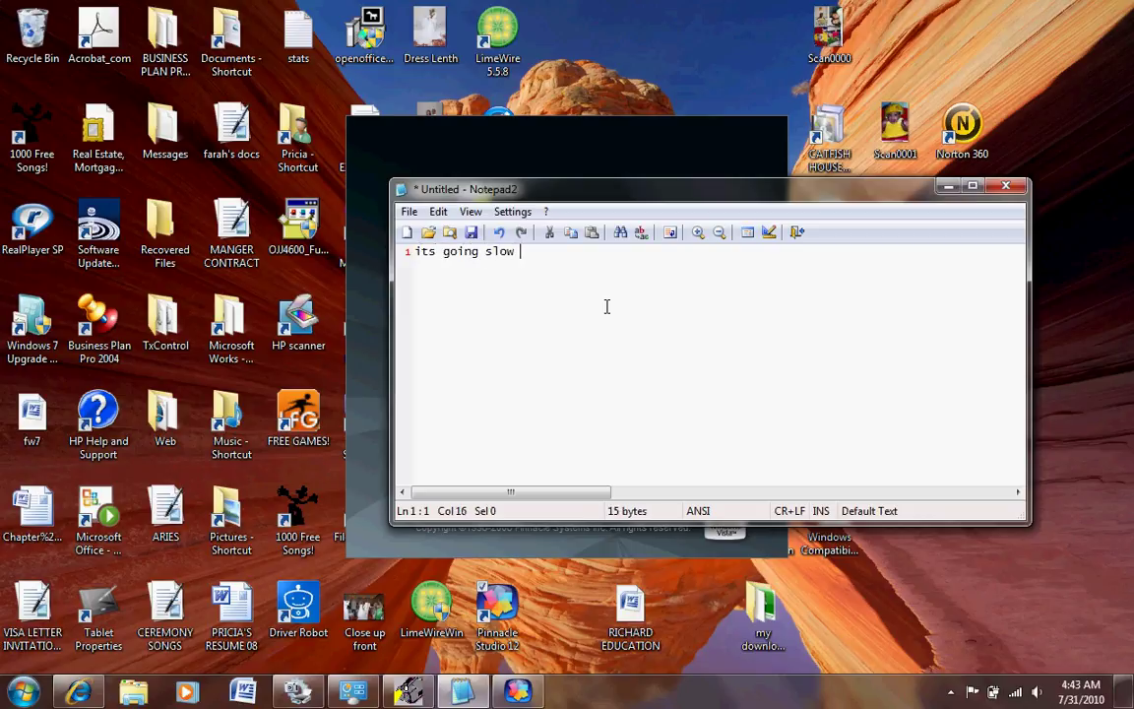
type("becau")
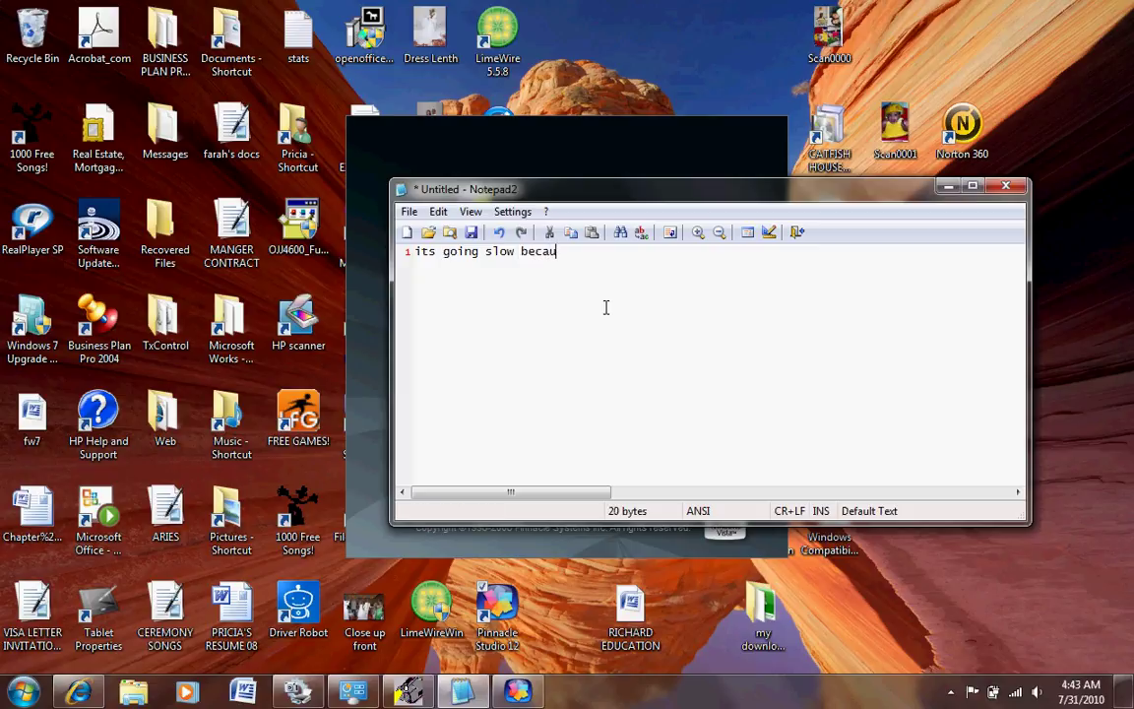
type("se im ")
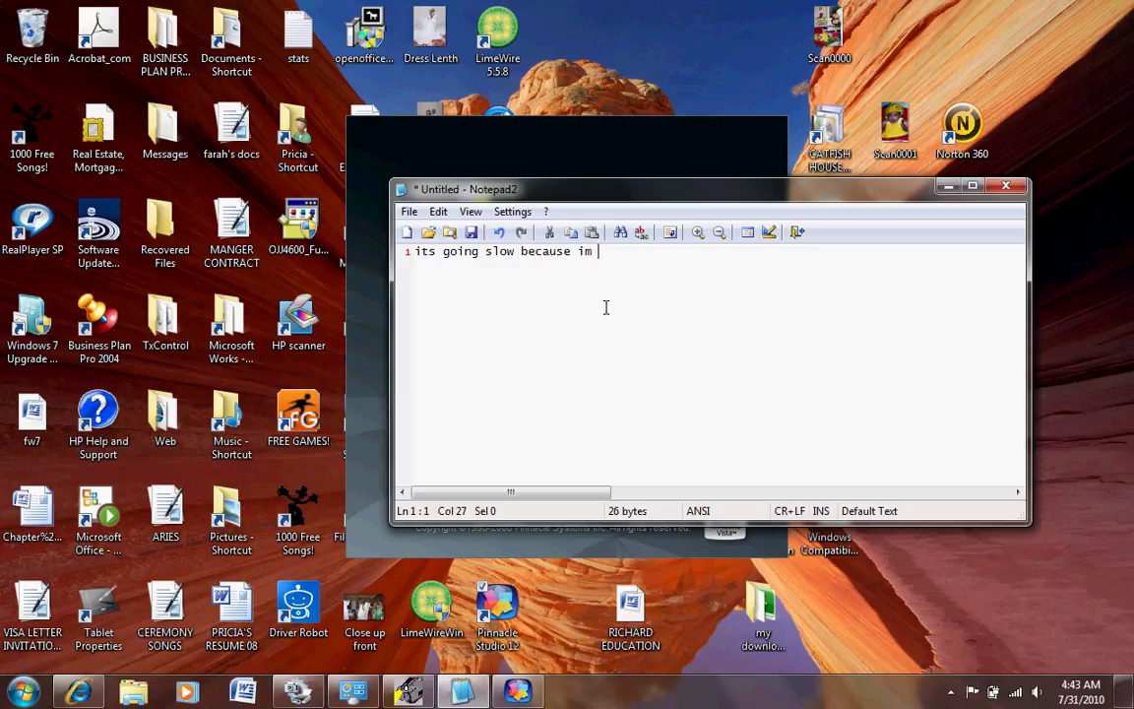
type("recording")
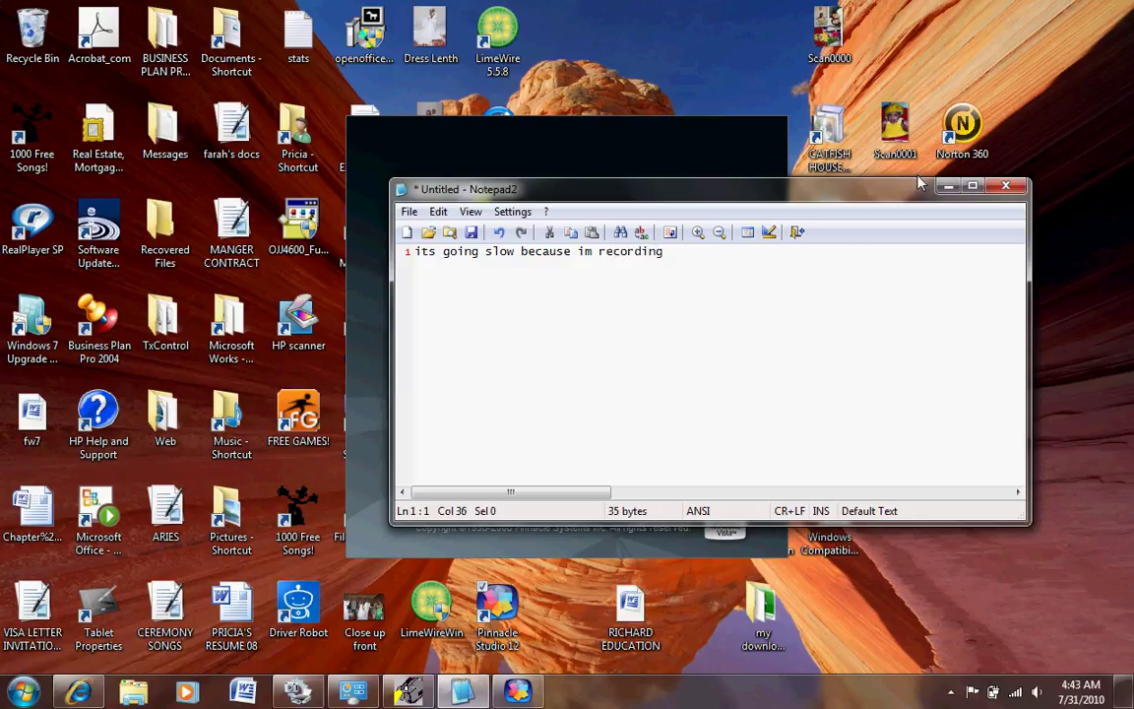
Erase the whole note about the slow recording and minimize Notepad2.
key("BackSpace")
key("BackSpace")
key("BackSpace")
key("BackSpace")
key("BackSpace")
key("BackSpace")
key("BackSpace")
key("BackSpace")
key("BackSpace")
key("BackSpace")
key("BackSpace")
key("BackSpace")
key("BackSpace")
key("BackSpace")
key("BackSpace")
key("BackSpace")
key("BackSpace")
key("BackSpace")
key("BackSpace")
key("BackSpace")
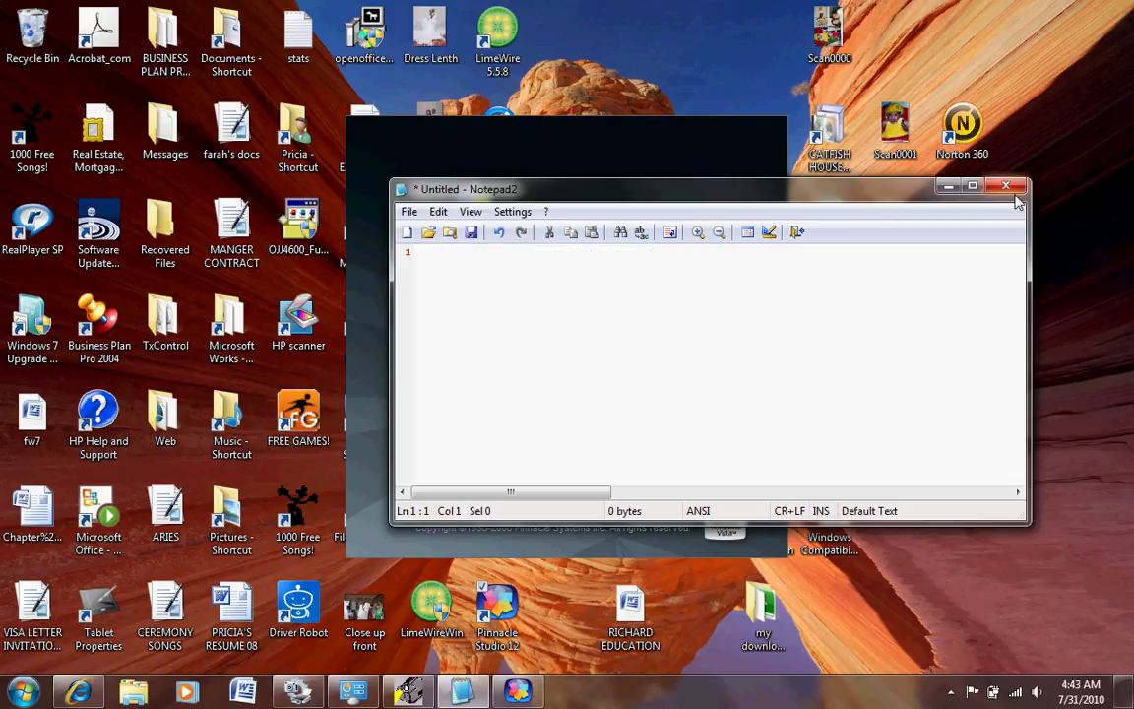
left_click(949, 186)
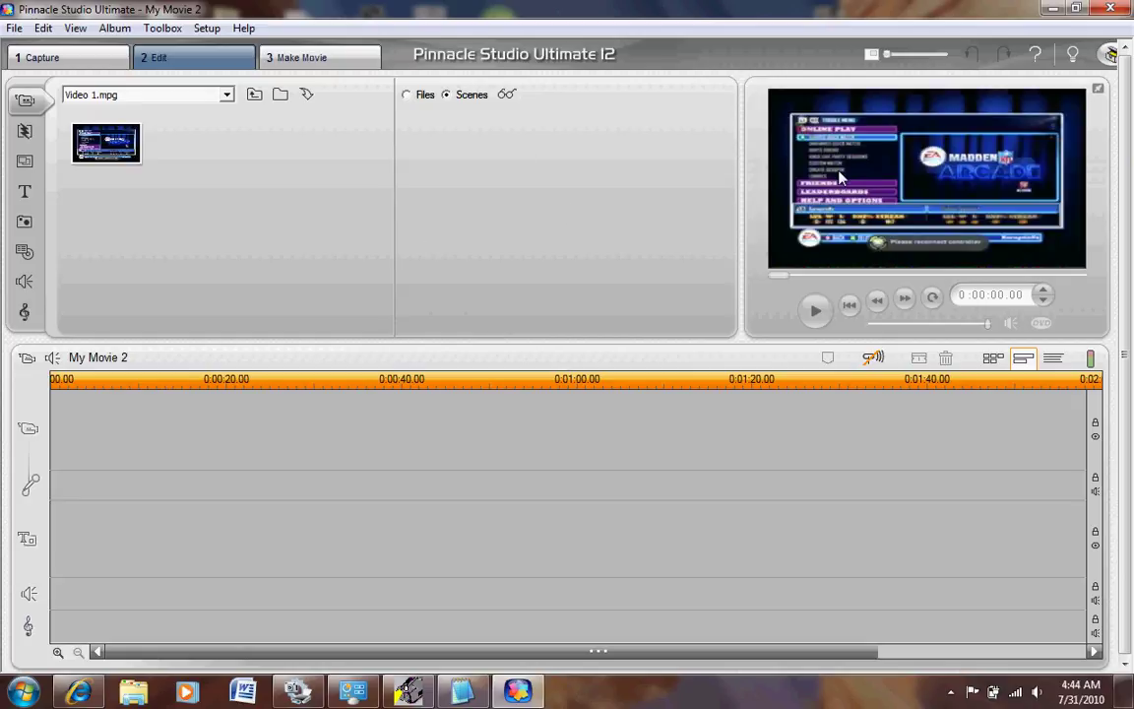
View the capture mode and return to the edit mode.
left_click(80, 51)
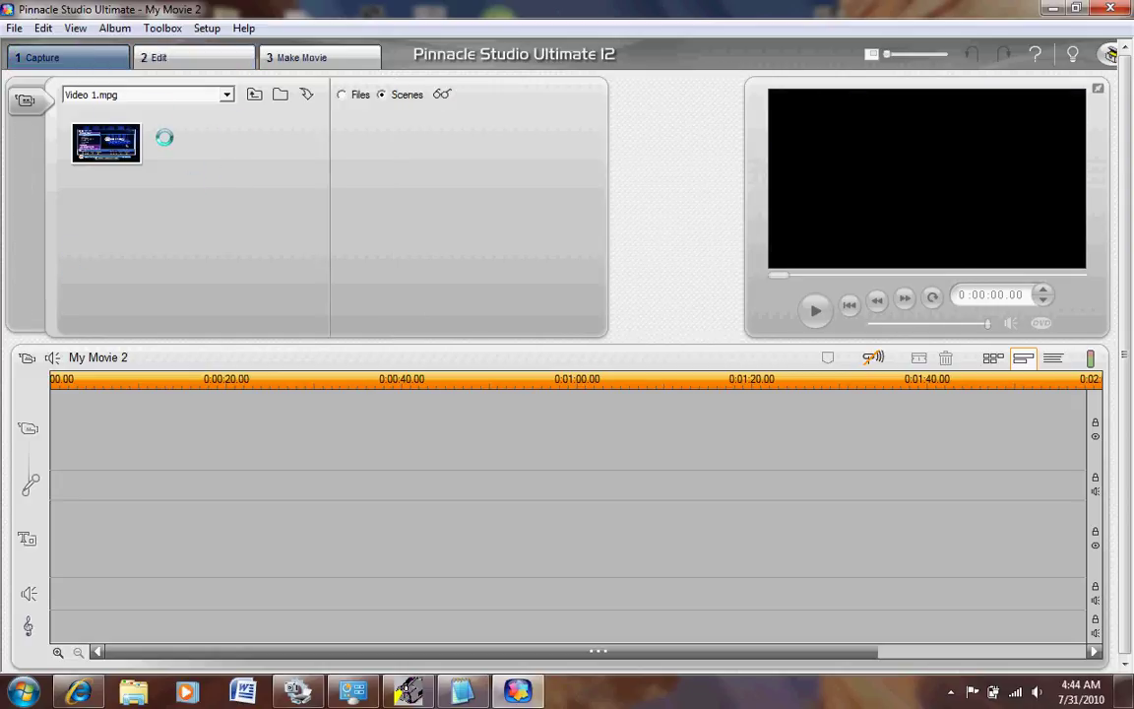
left_click(209, 57)
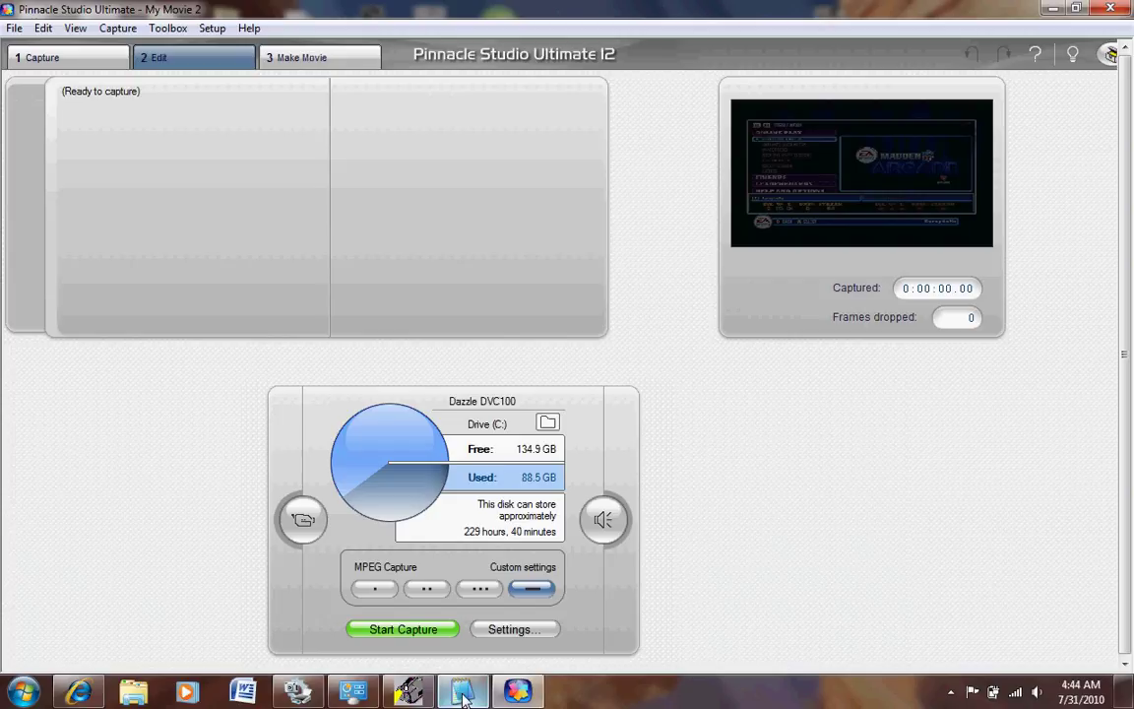
Switch to Notepad2 and write the note "ok you guy get this laggy video like this".
key("super+8")
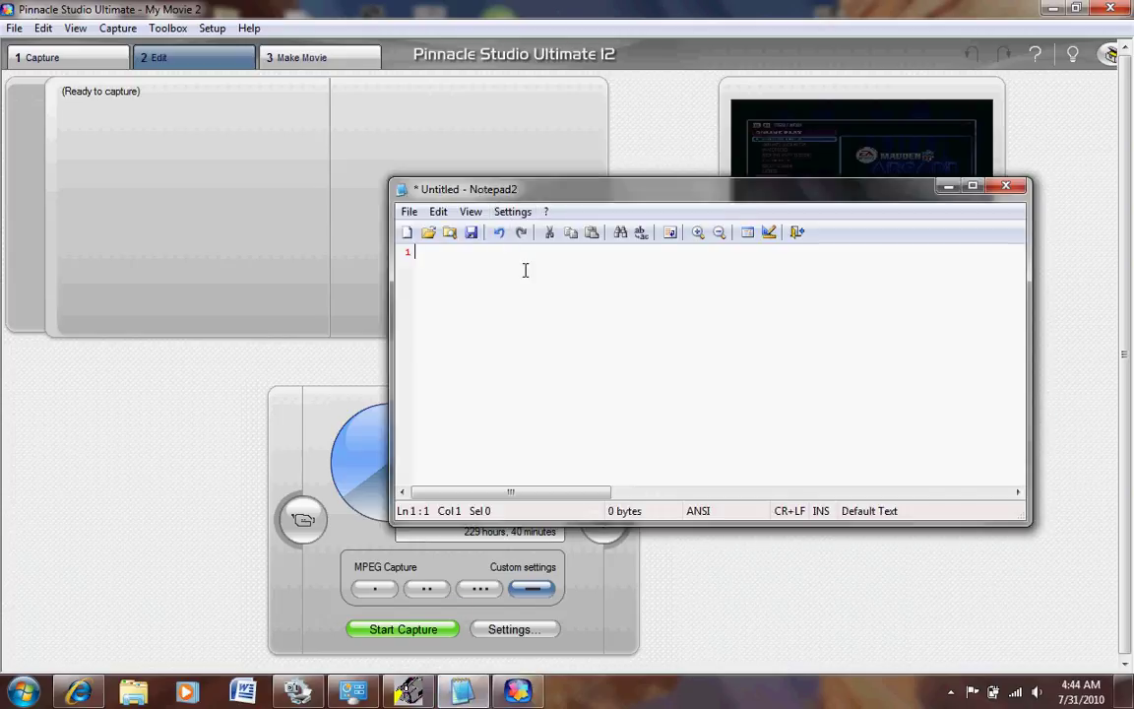
type("ok")
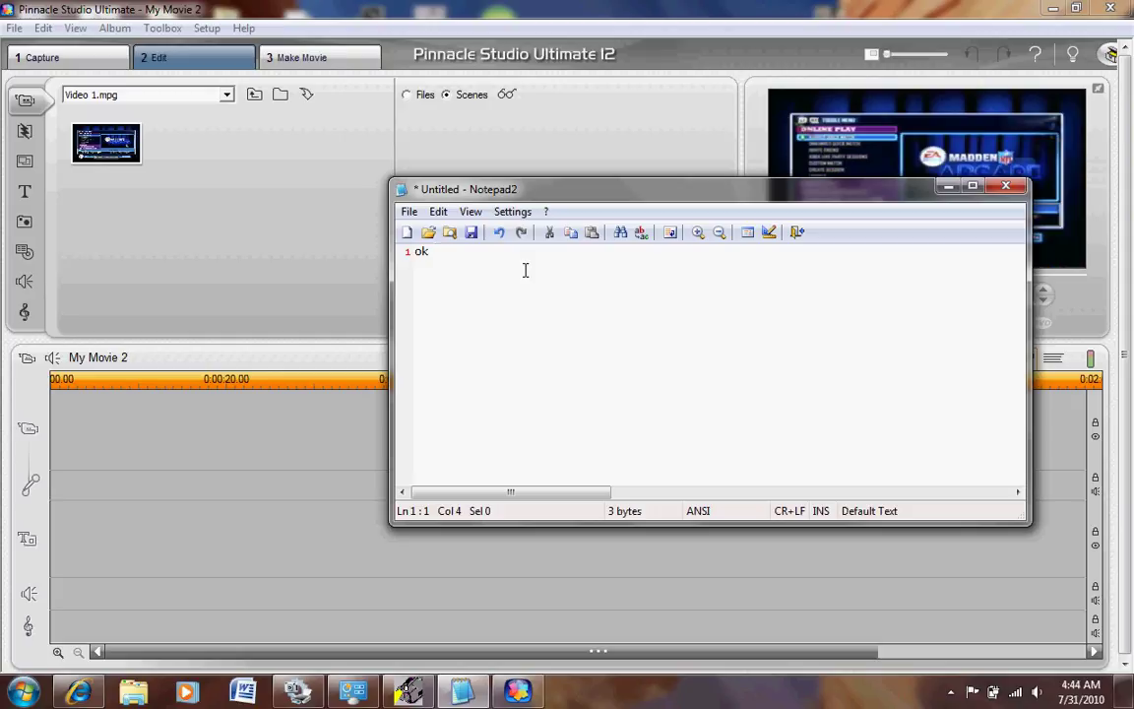
type("you guy ")
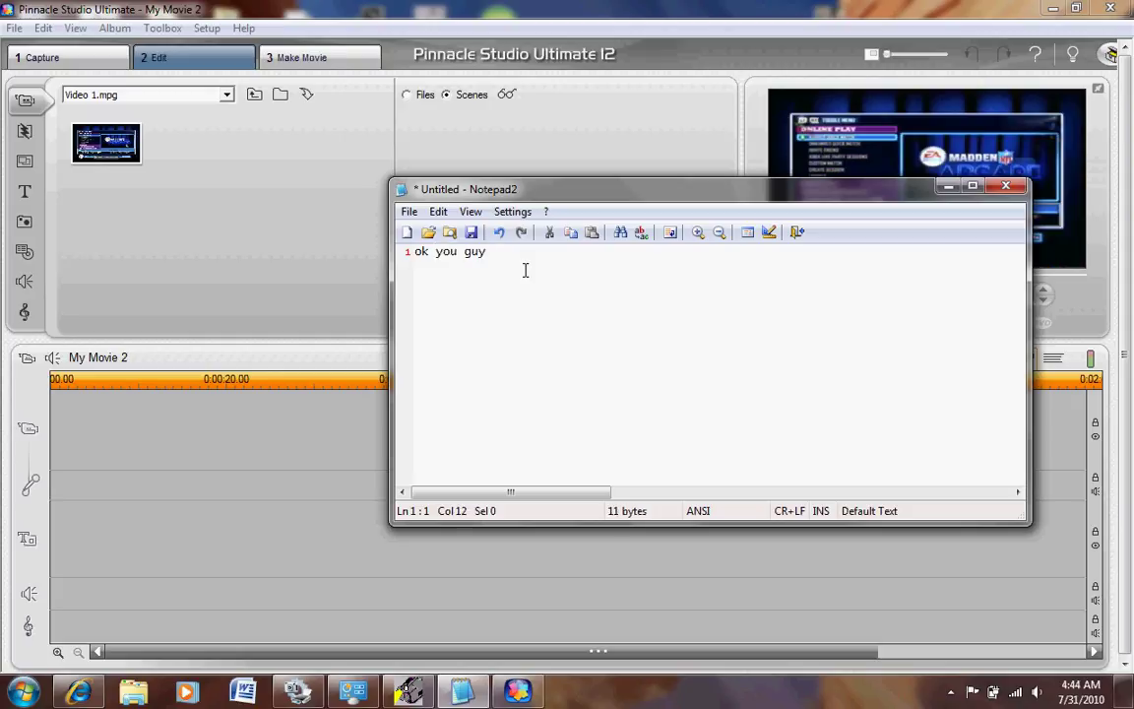
type("get this laggy video")
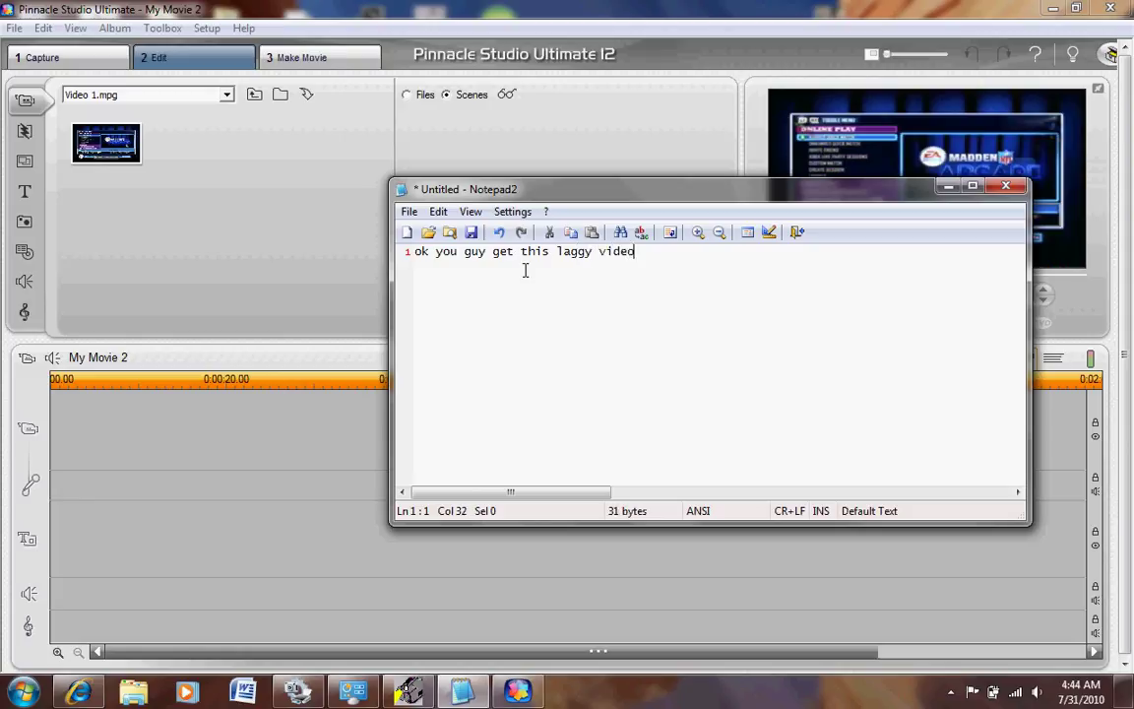
type(" like this")
Erase the whole note about the laggy video and minimize Notepad2.
key("BackSpace")
key("BackSpace")
key("BackSpace")
key("BackSpace")
key("BackSpace")
key("BackSpace")
key("BackSpace")
key("BackSpace")
key("BackSpace")
key("BackSpace")
key("BackSpace")
key("BackSpace")
key("BackSpace")
key("BackSpace")
key("BackSpace")
key("BackSpace")
key("BackSpace")
key("BackSpace")
key("BackSpace")
key("BackSpace")
key("BackSpace")
key("BackSpace")
key("BackSpace")
key("BackSpace")
key("BackSpace")
key("BackSpace")
key("BackSpace")
key("BackSpace")
key("BackSpace")
key("BackSpace")
key("BackSpace")
key("BackSpace")
key("BackSpace")
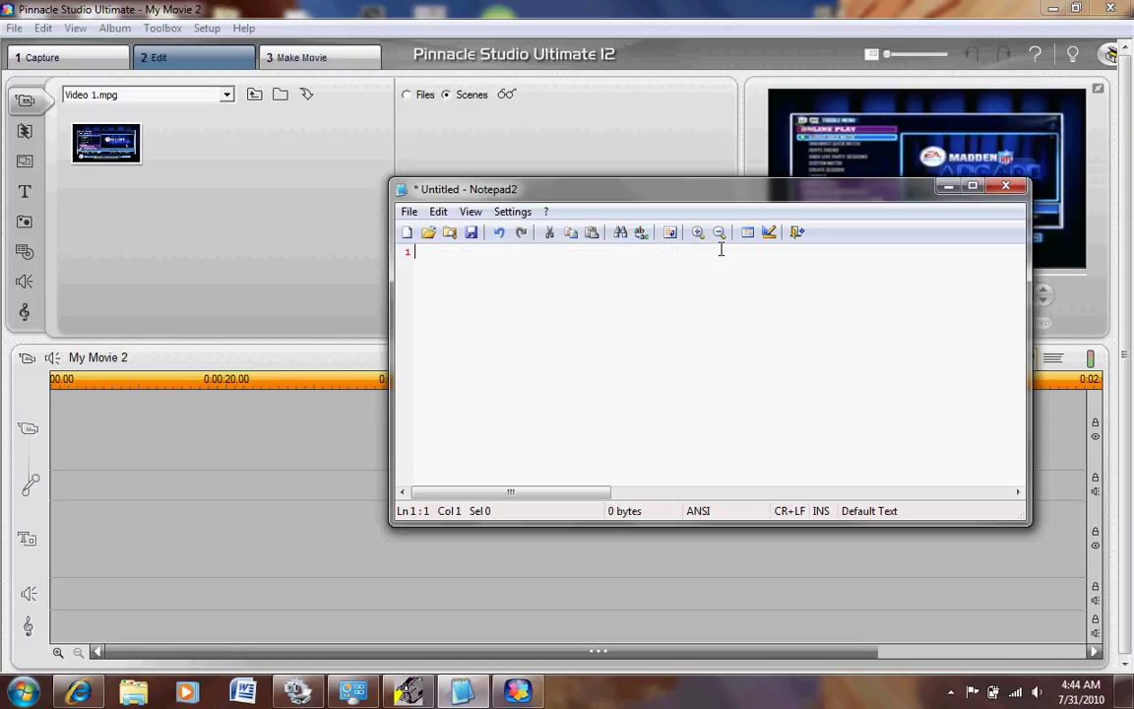
left_click(949, 187)
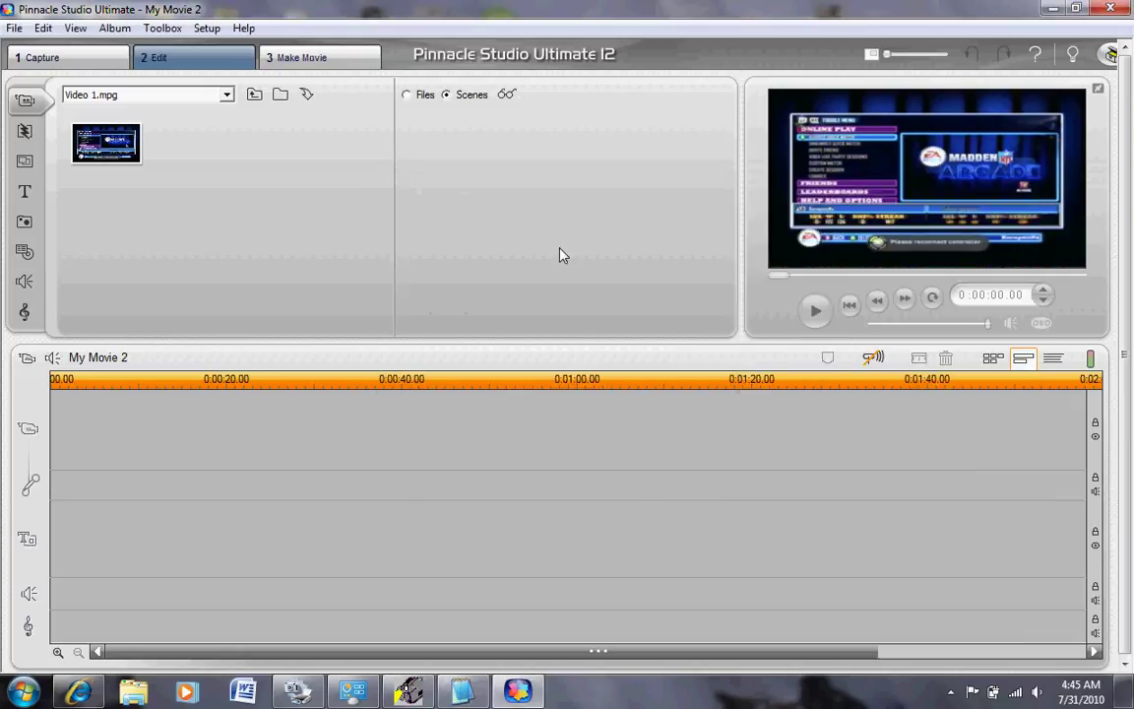
Load Capture_002.mpg from the album's list of video files.
left_click(228, 96)
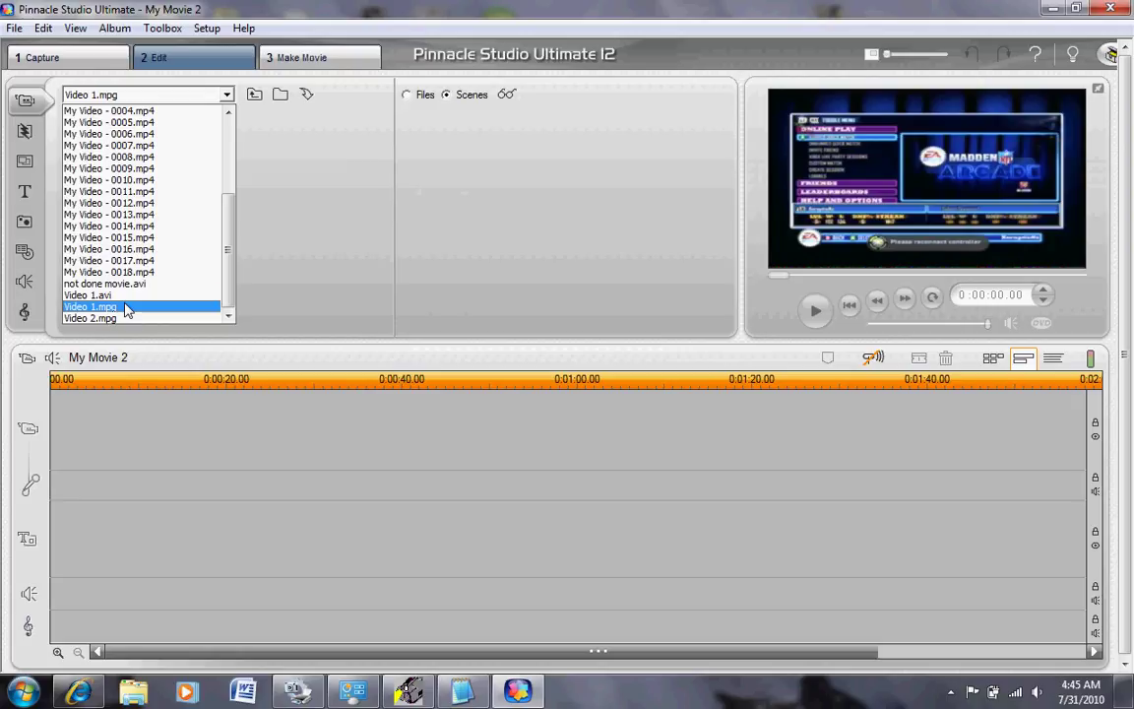
left_click_drag(228, 246, 211, 92)
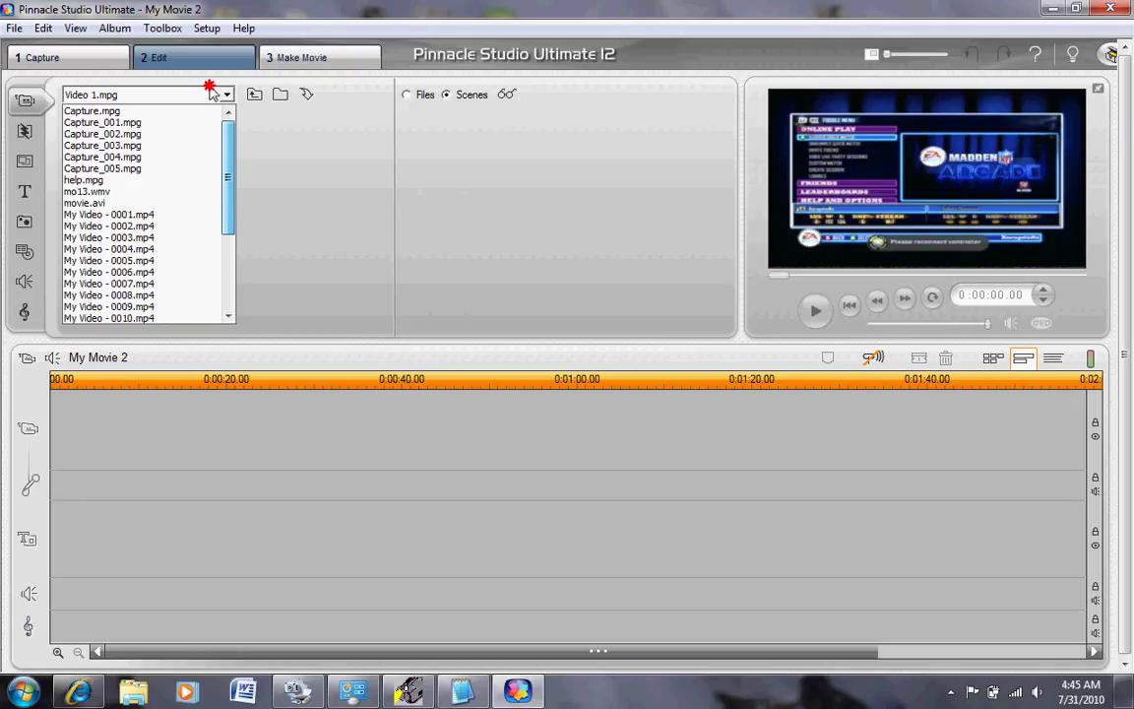
left_click(206, 134)
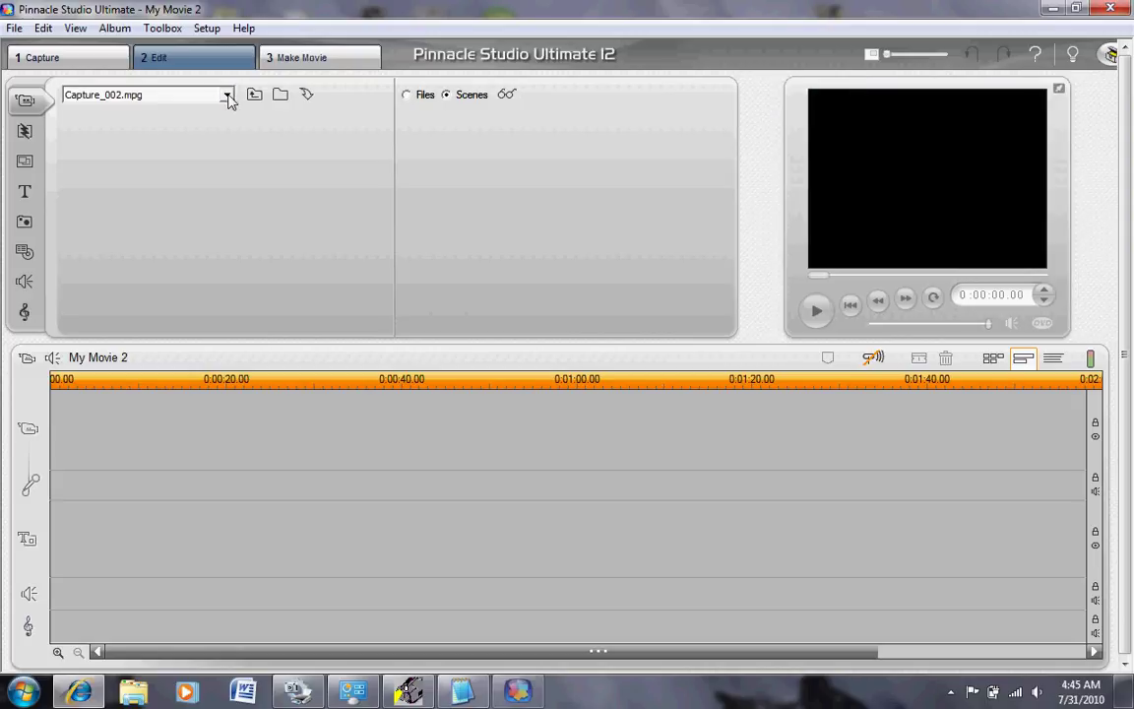
Load Video 2.mpg from the album's list of video files.
left_click(227, 98)
left_click(228, 99)
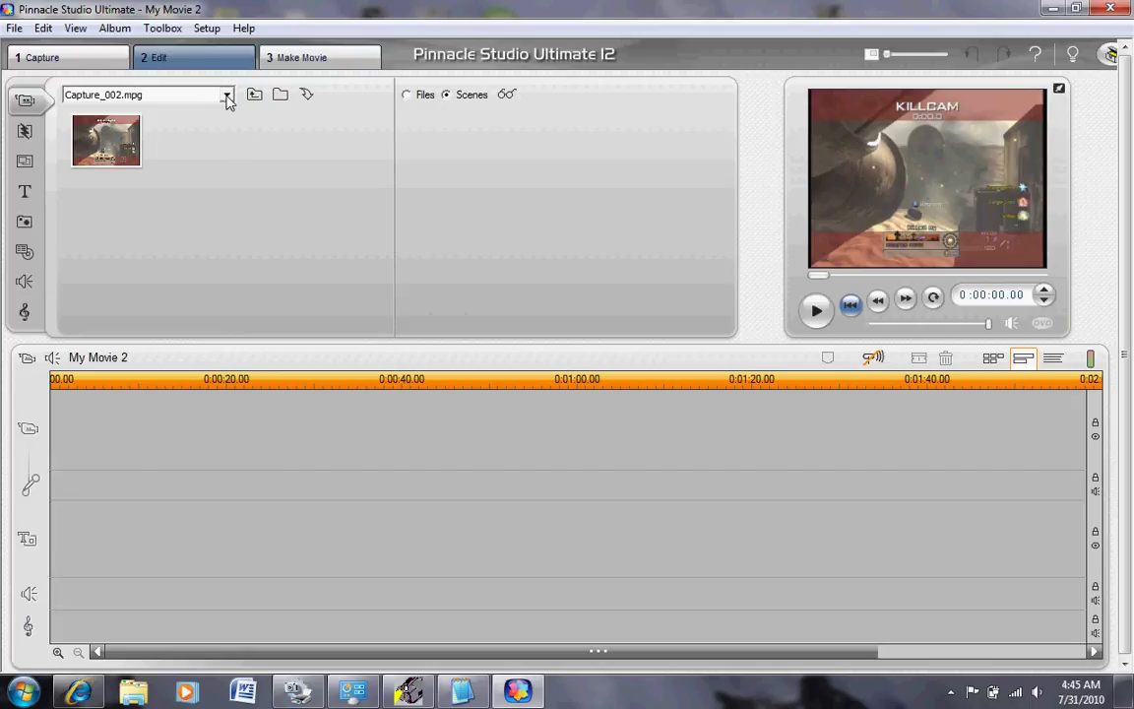
left_click(227, 98)
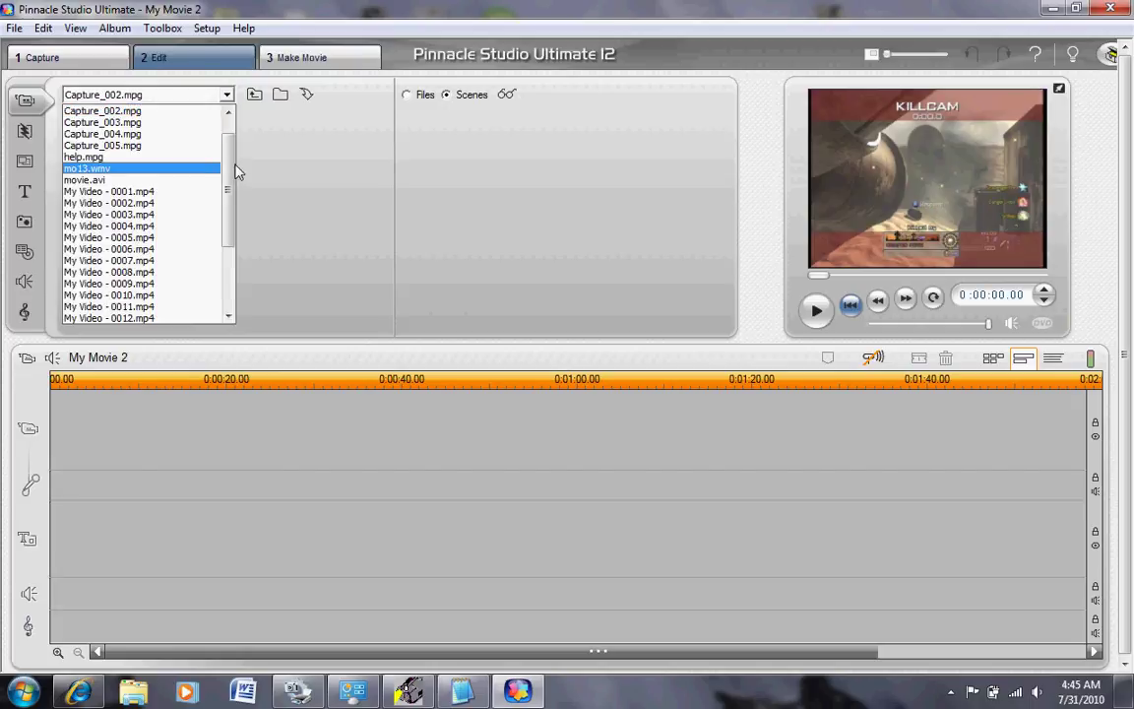
left_click(216, 382)
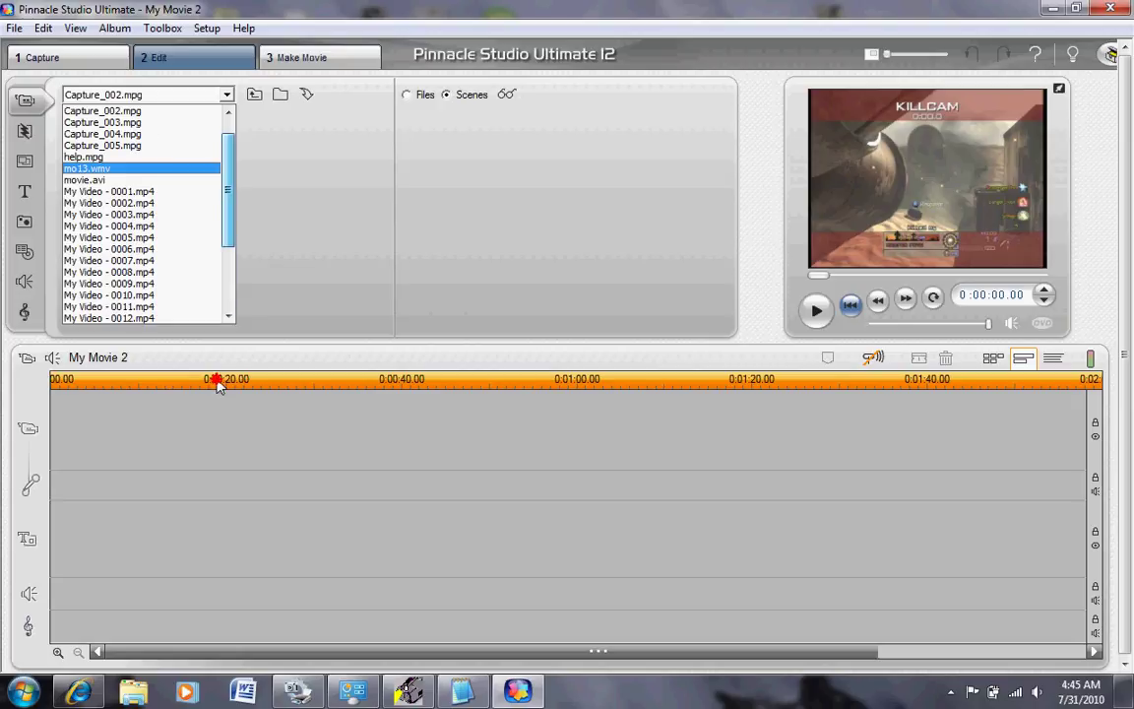
scroll(202, 231, "down", 4)
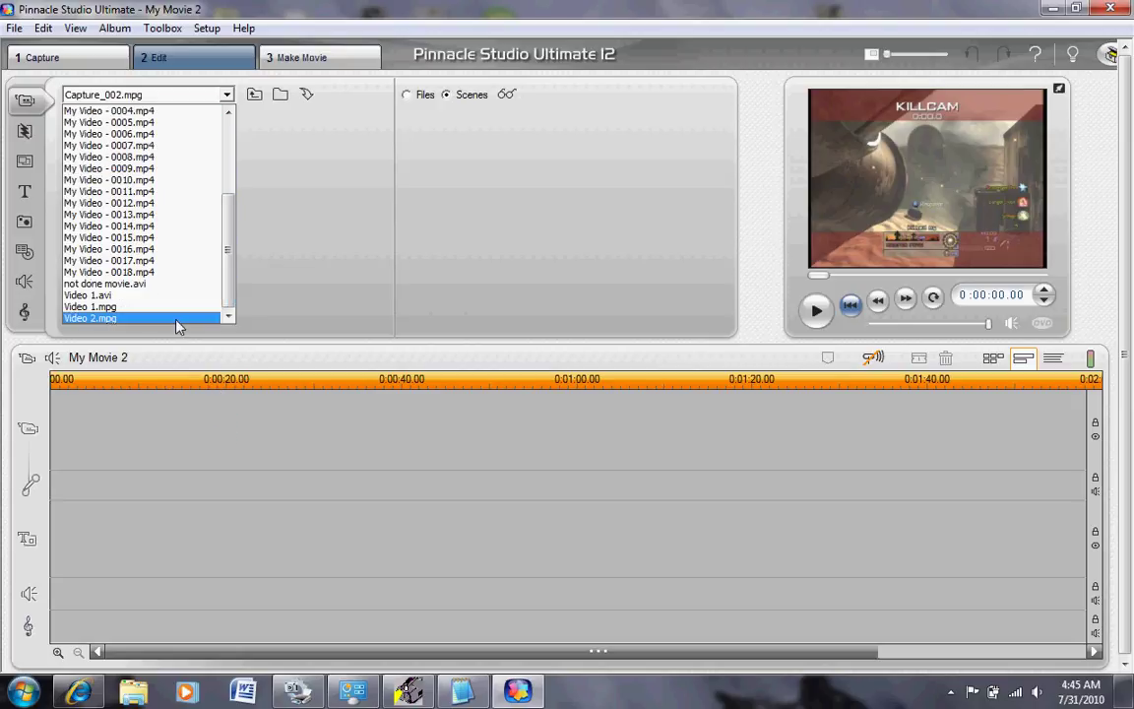
left_click(172, 319)
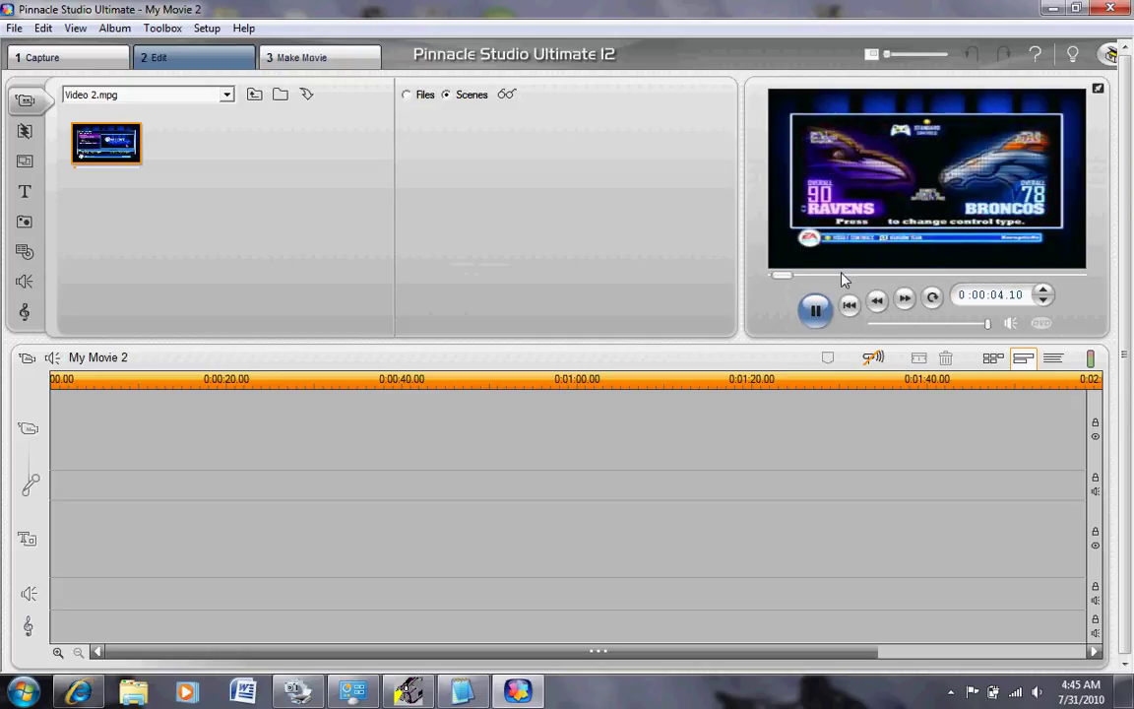
Skip ahead in the playing Video 2 preview and pause it at about 0:01:23.
left_click(842, 276)
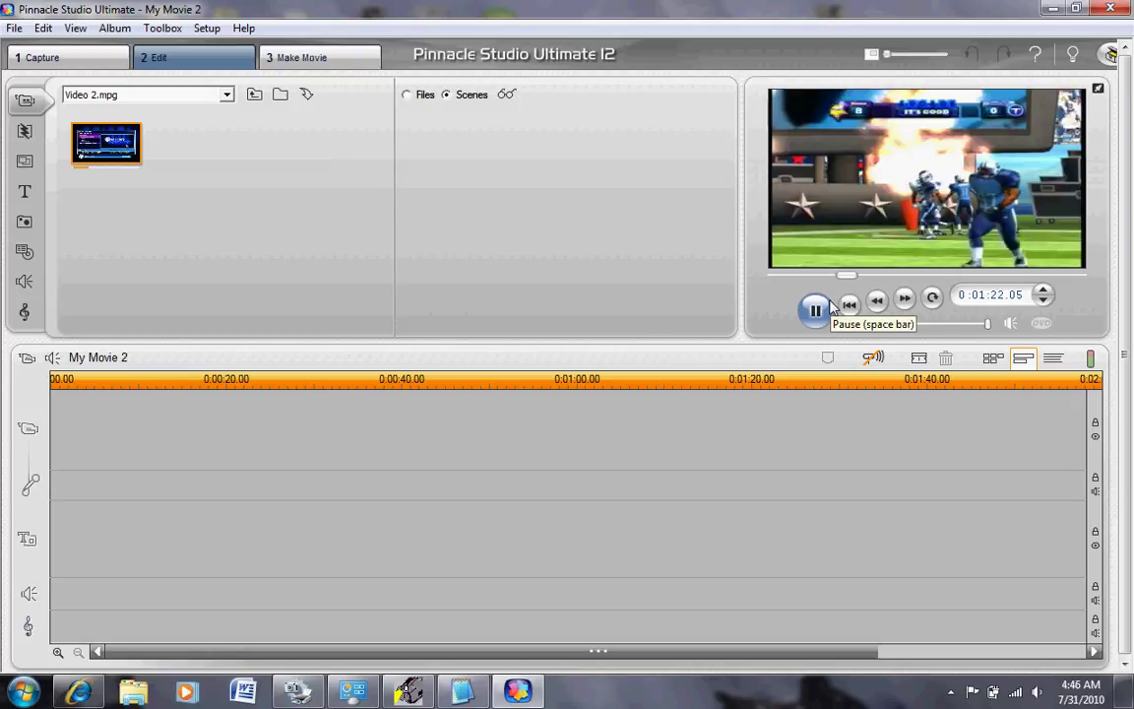
left_click(823, 309)
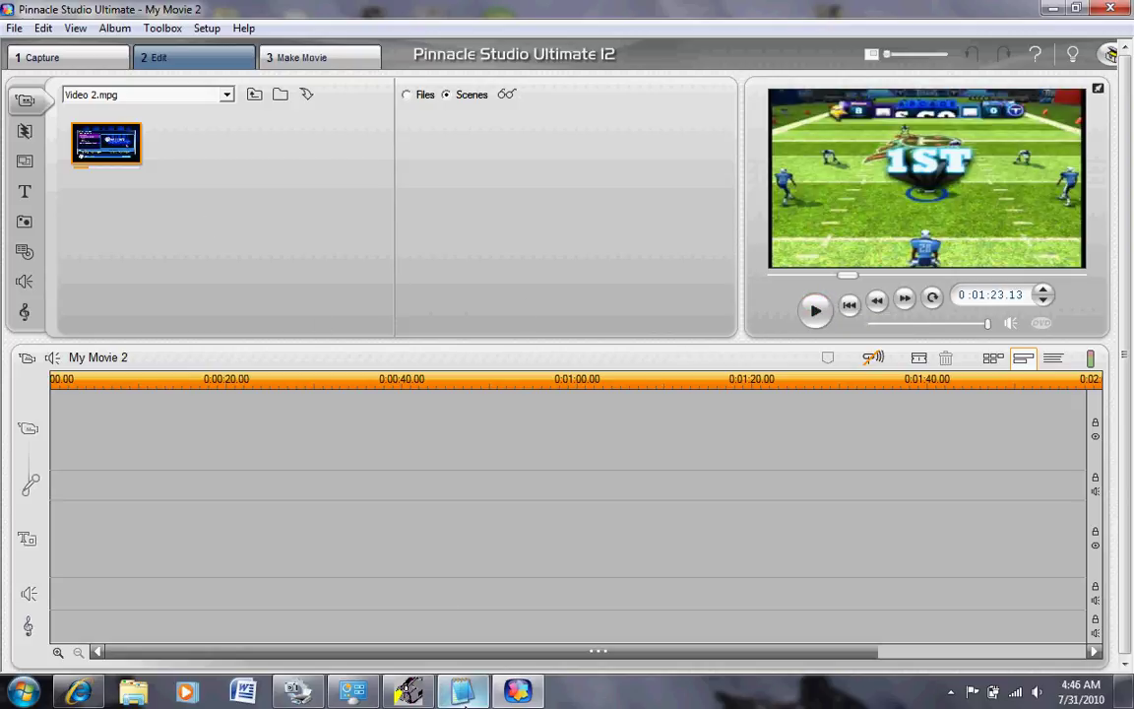
Switch to Notepad2 and write "well i fixed it" with "go to capture" on a second line.
left_click(463, 692)
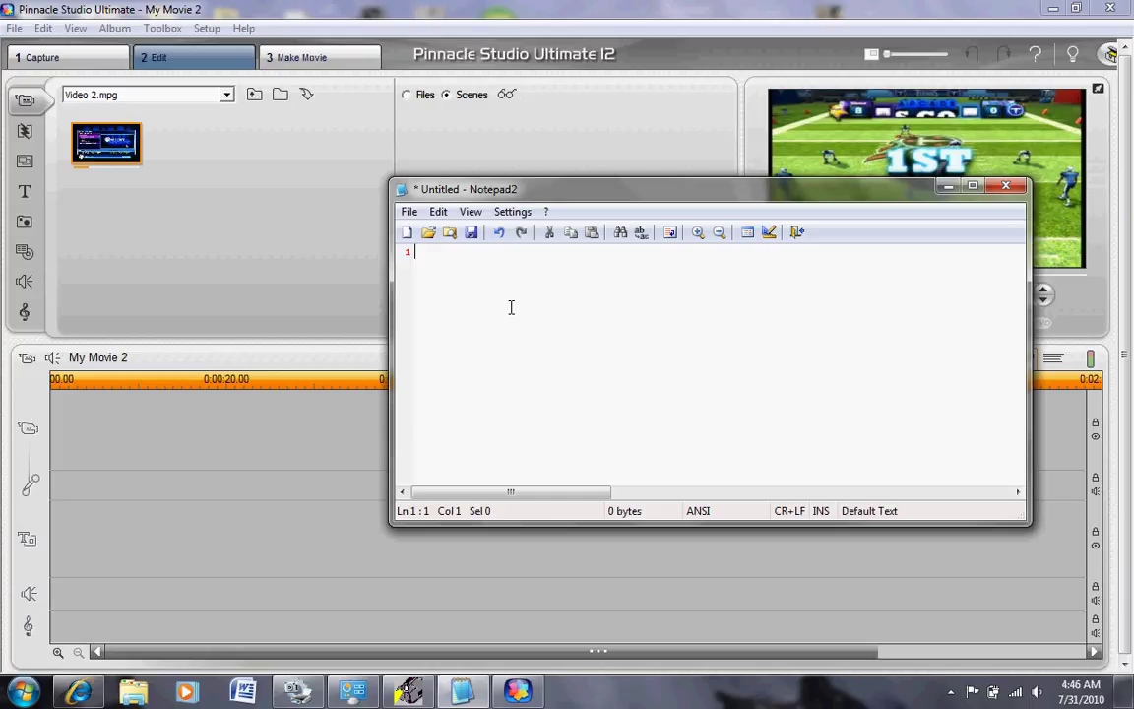
type("well i fixed it")
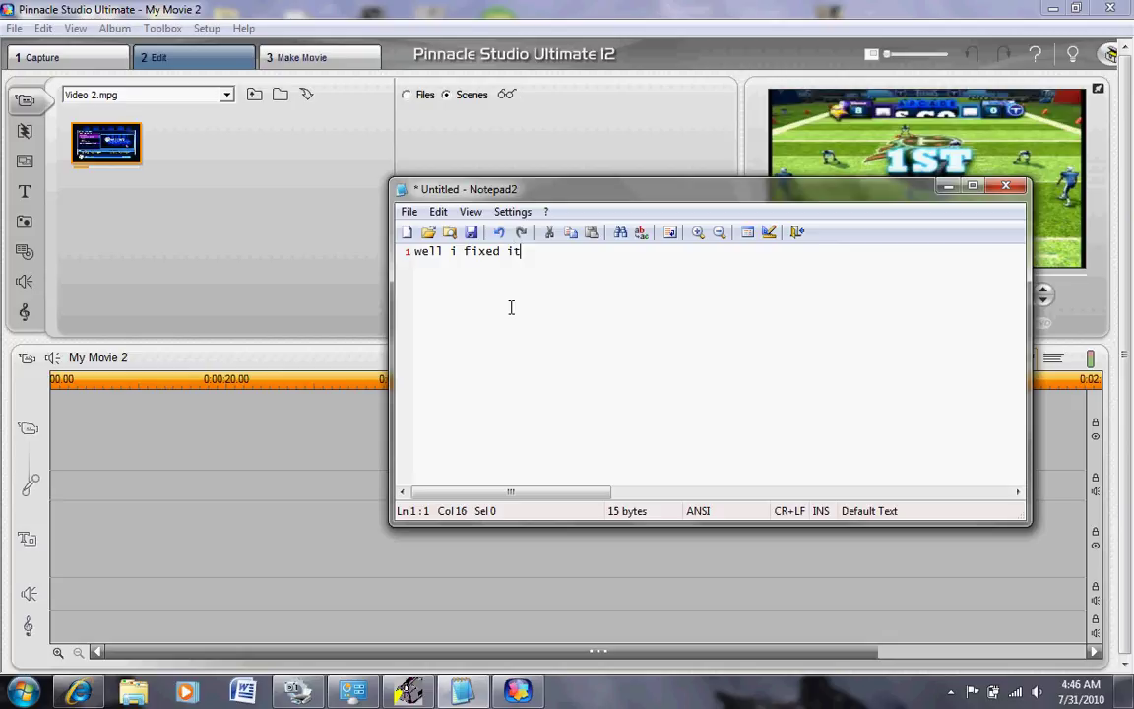
key("Return")
type("go to")
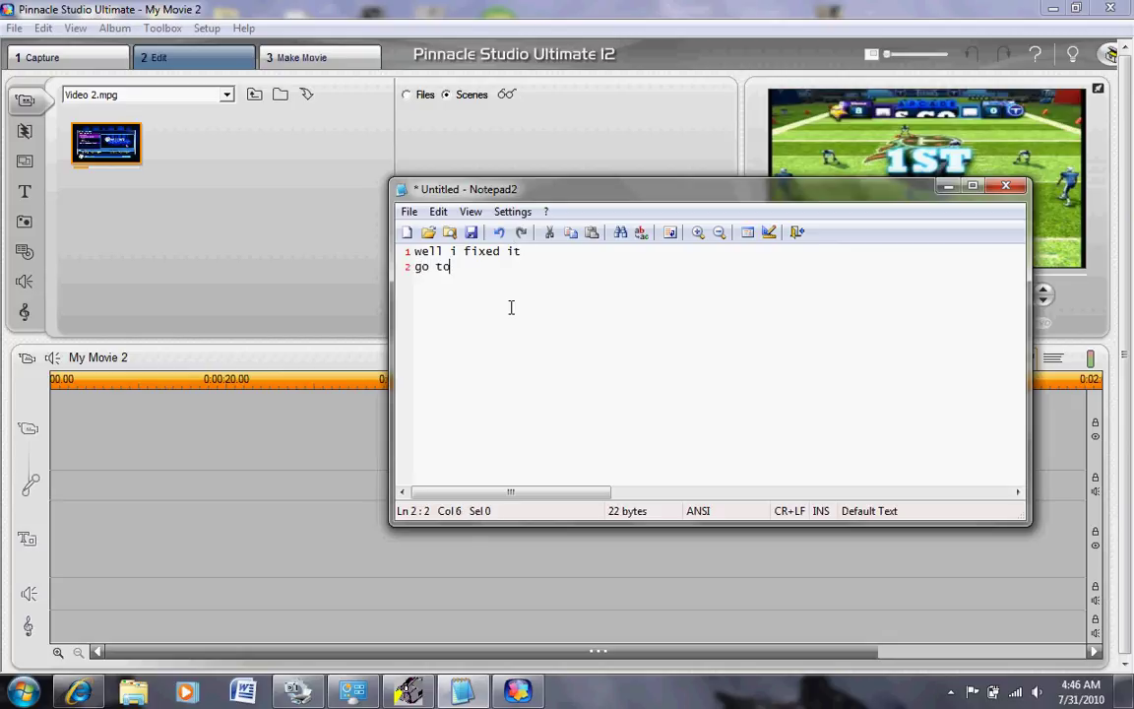
type(" capture")
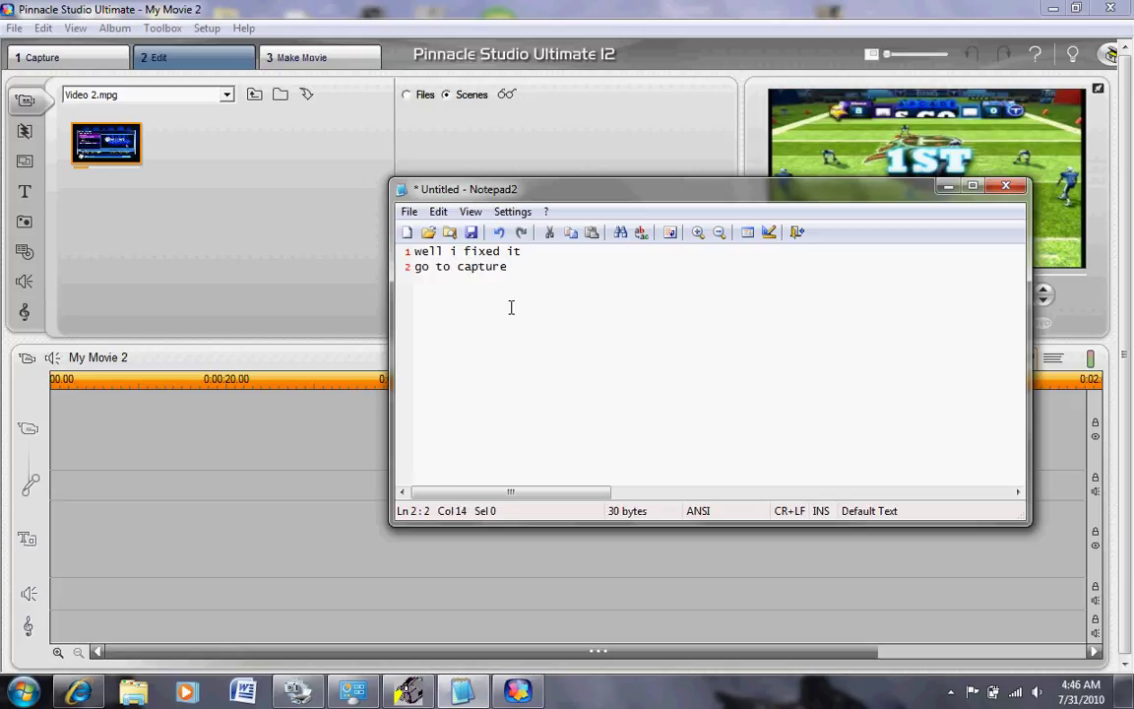
Erase both lines of the note about the fix and minimize Notepad2.
key("BackSpace")
key("BackSpace")
key("BackSpace")
key("BackSpace")
key("BackSpace")
key("BackSpace")
key("BackSpace")
key("BackSpace")
key("BackSpace")
key("BackSpace")
key("BackSpace")
key("BackSpace")
key("BackSpace")
key("BackSpace")
key("BackSpace")
key("BackSpace")
key("BackSpace")
key("BackSpace")
key("BackSpace")
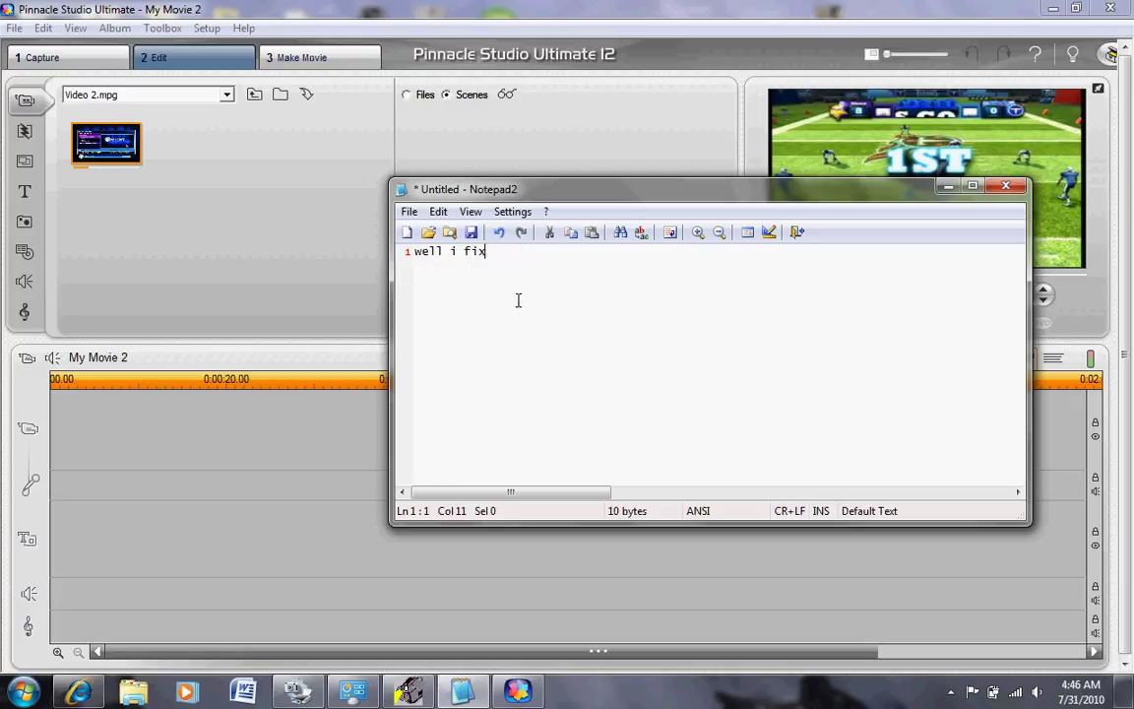
key("BackSpace")
key("BackSpace")
key("BackSpace")
key("BackSpace")
key("BackSpace")
key("BackSpace")
key("BackSpace")
key("BackSpace")
key("BackSpace")
key("BackSpace")
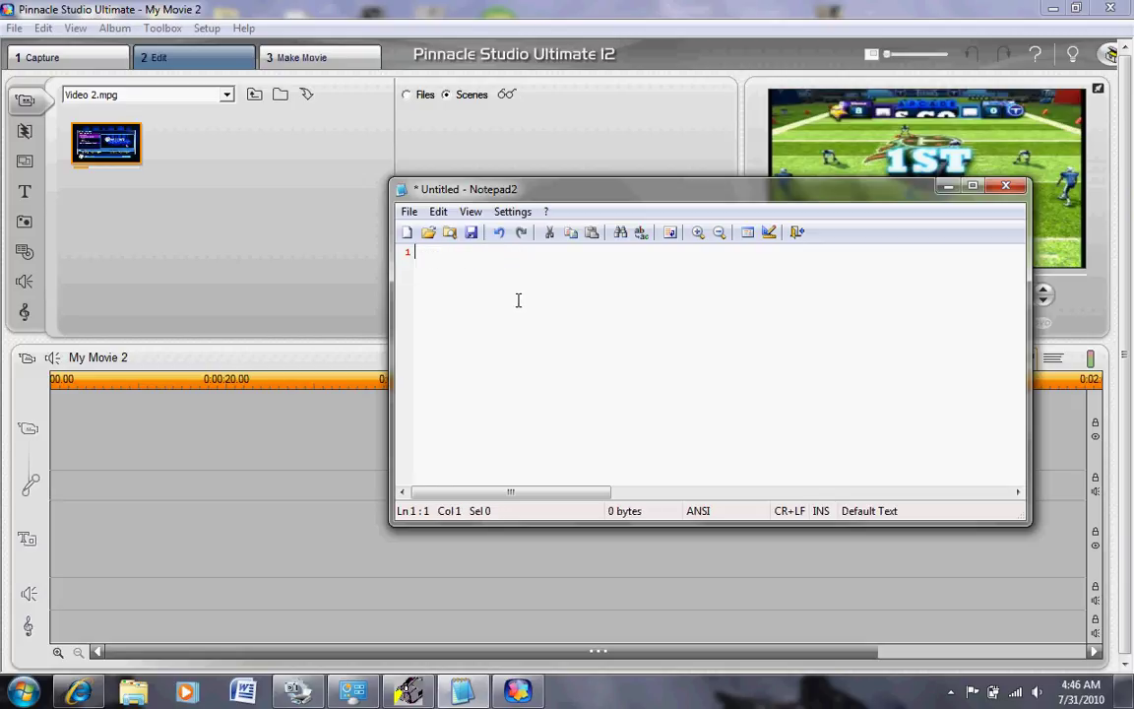
left_click(945, 187)
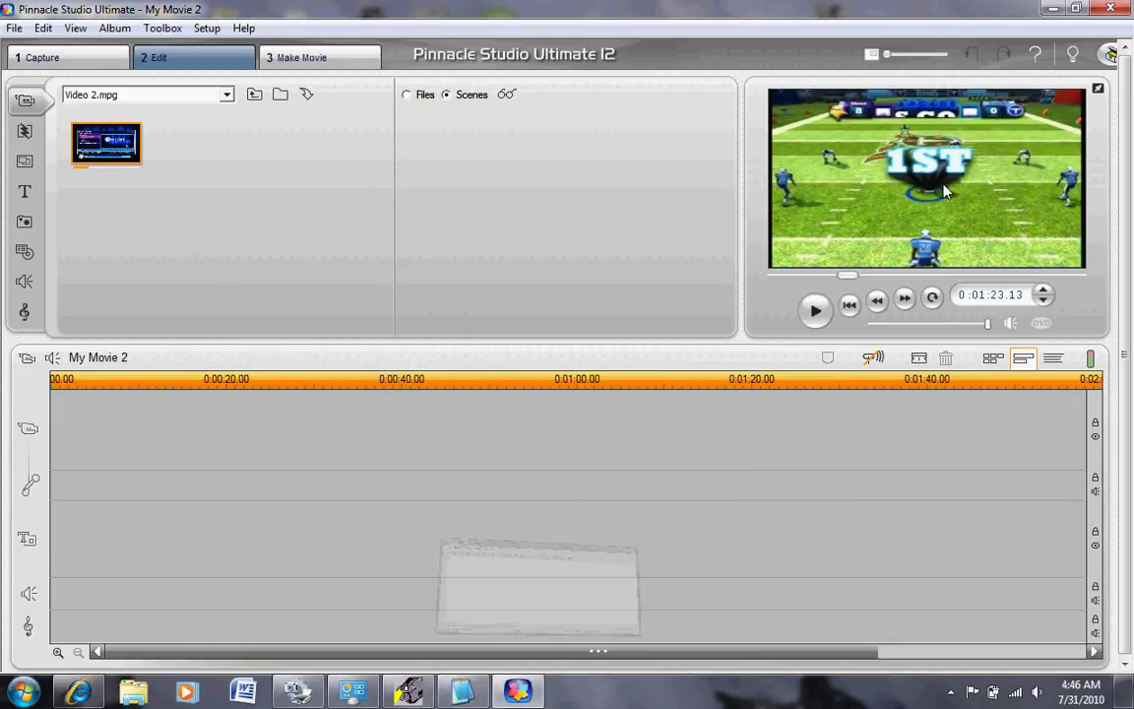
Switch to the capture mode and try to select the three-dot MPEG capture preset.
left_click(94, 57)
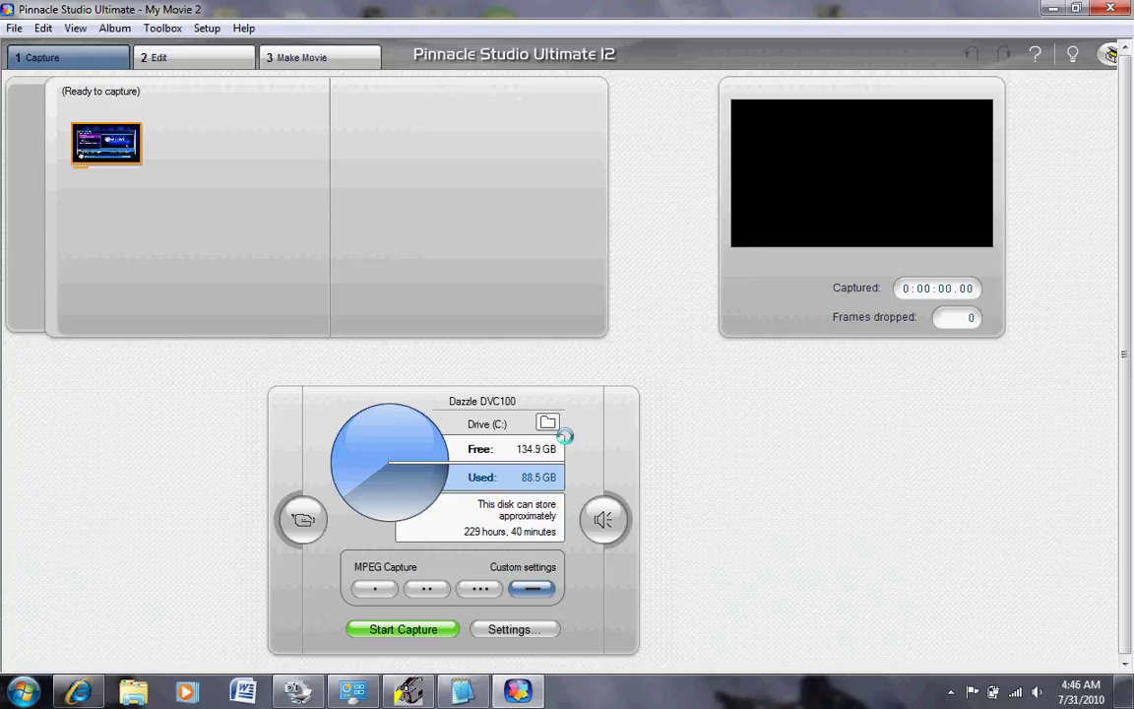
left_click(482, 590)
left_click(492, 590)
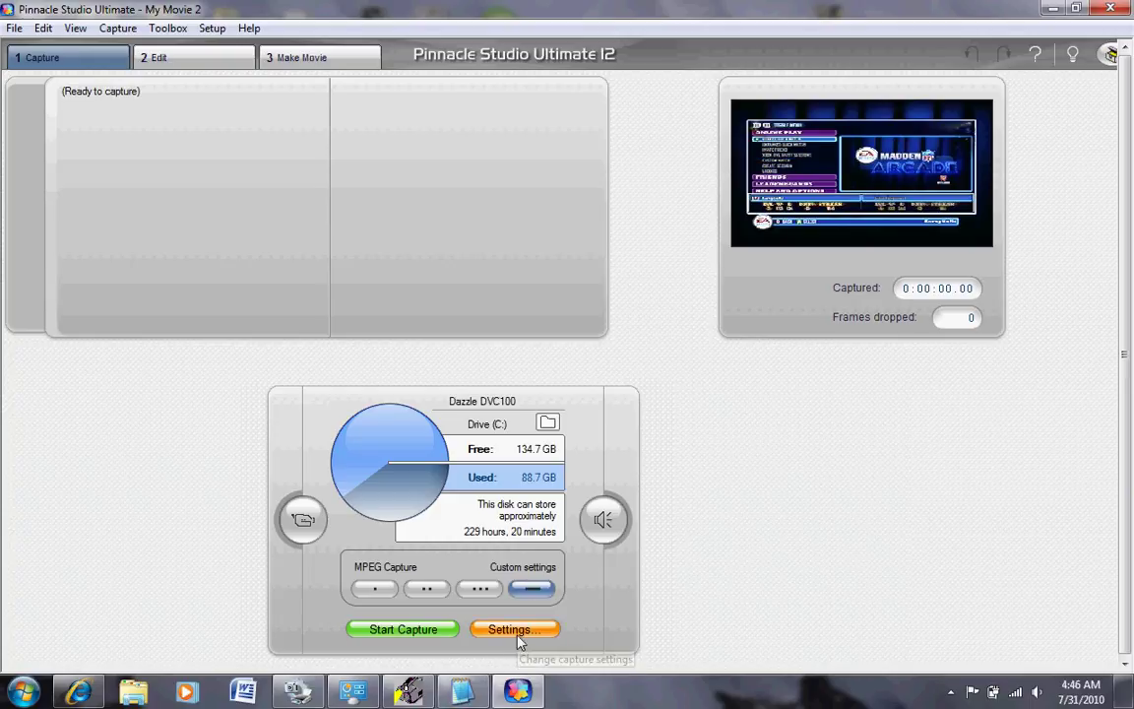
Switch to Notepad2, write "follow what i do" in the empty note and minimize the window.
left_click(462, 692)
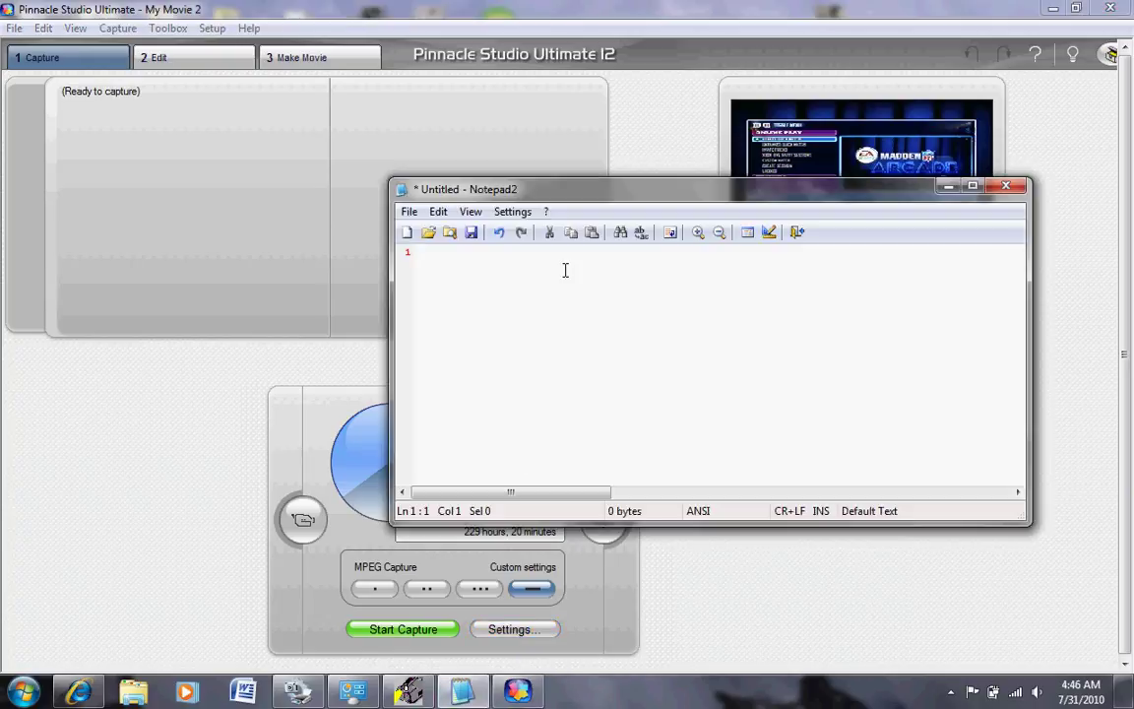
type("follow what")
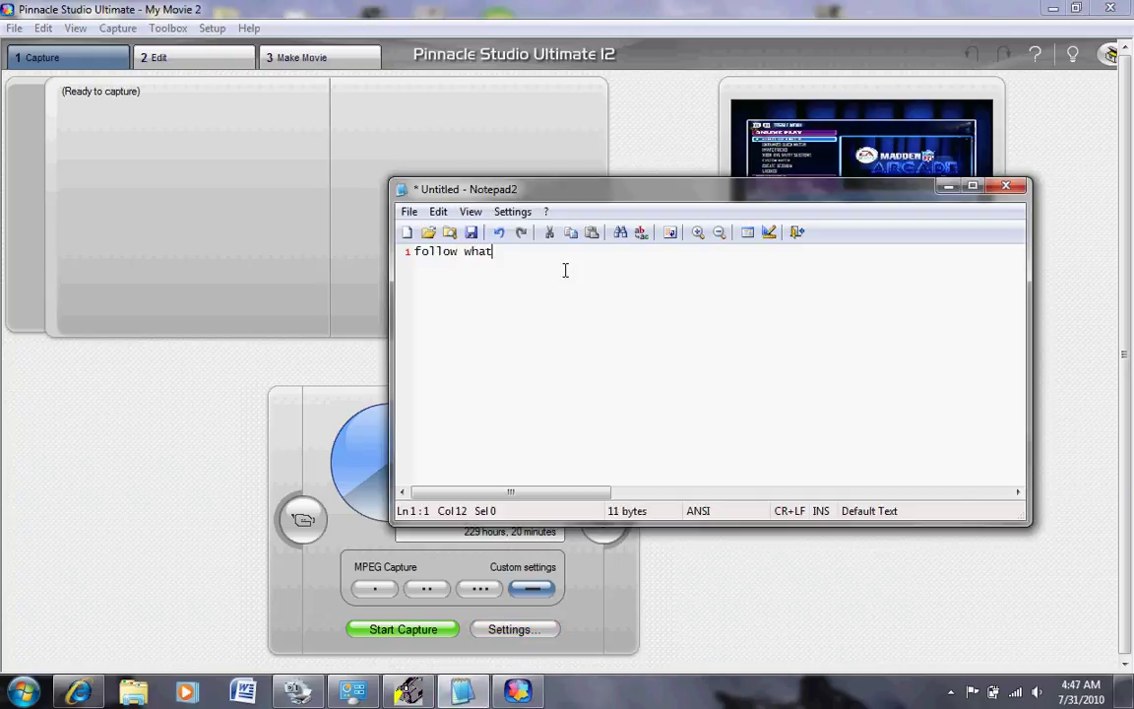
type(" i do")
left_click(947, 187)
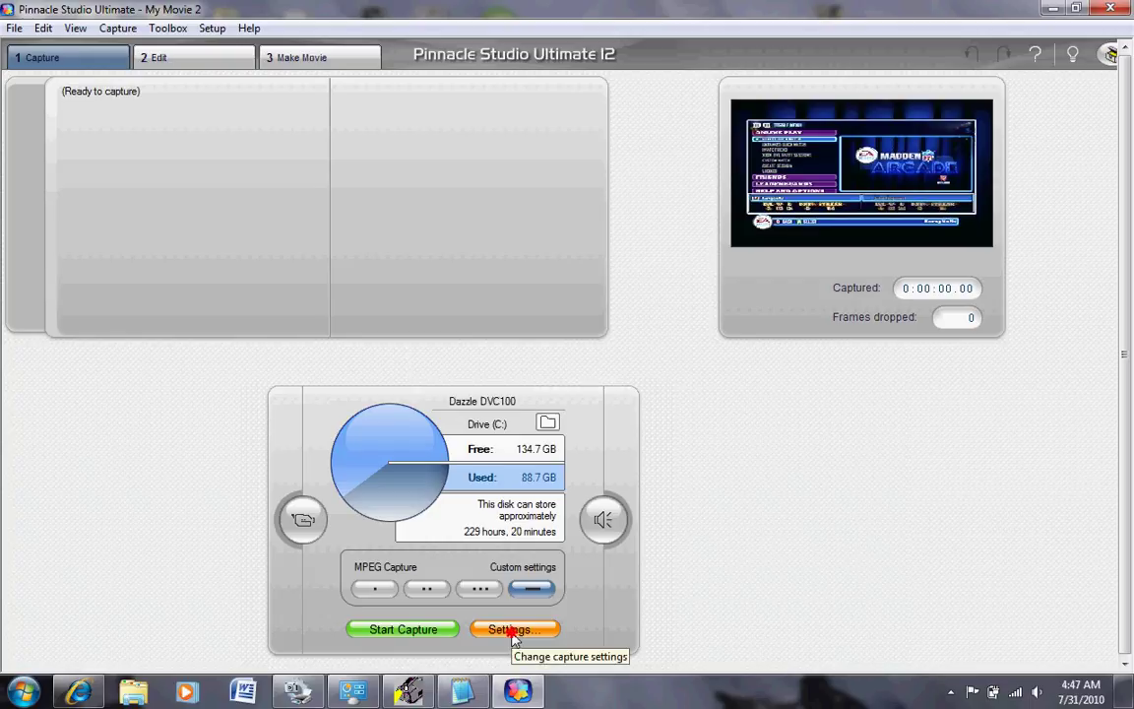
In the capture format settings, choose MPEG-1/2 with the Custom preset, MPEG1 type and 352 x 240 resolution.
left_click(514, 638)
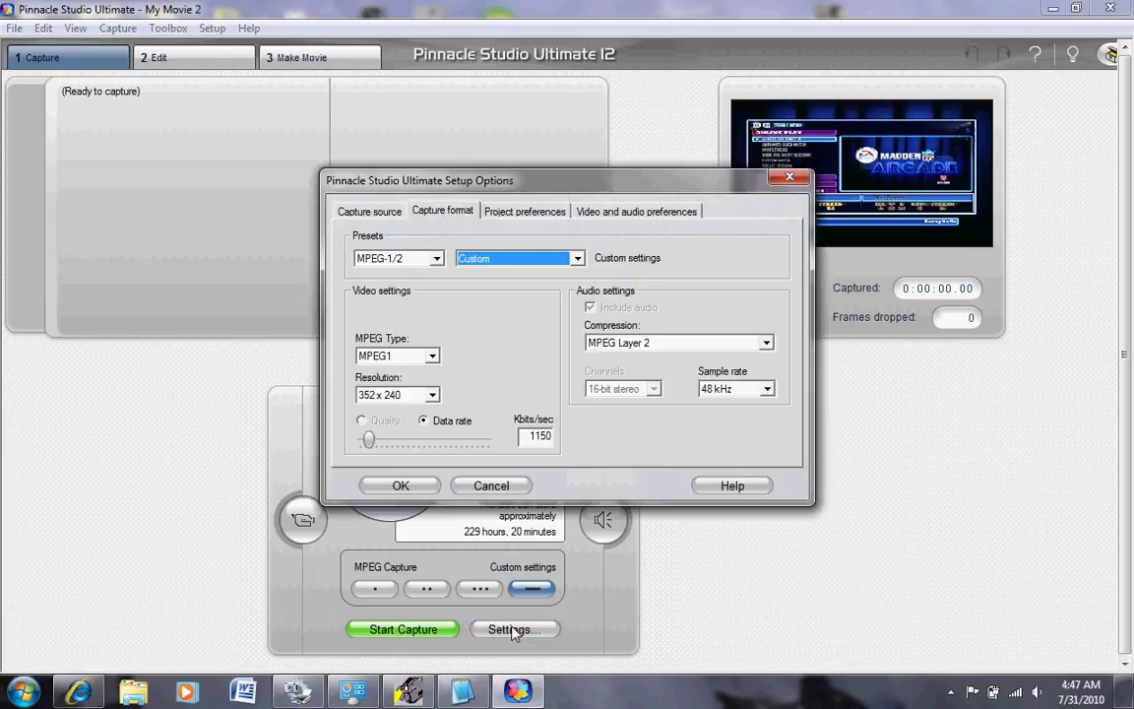
left_click(434, 259)
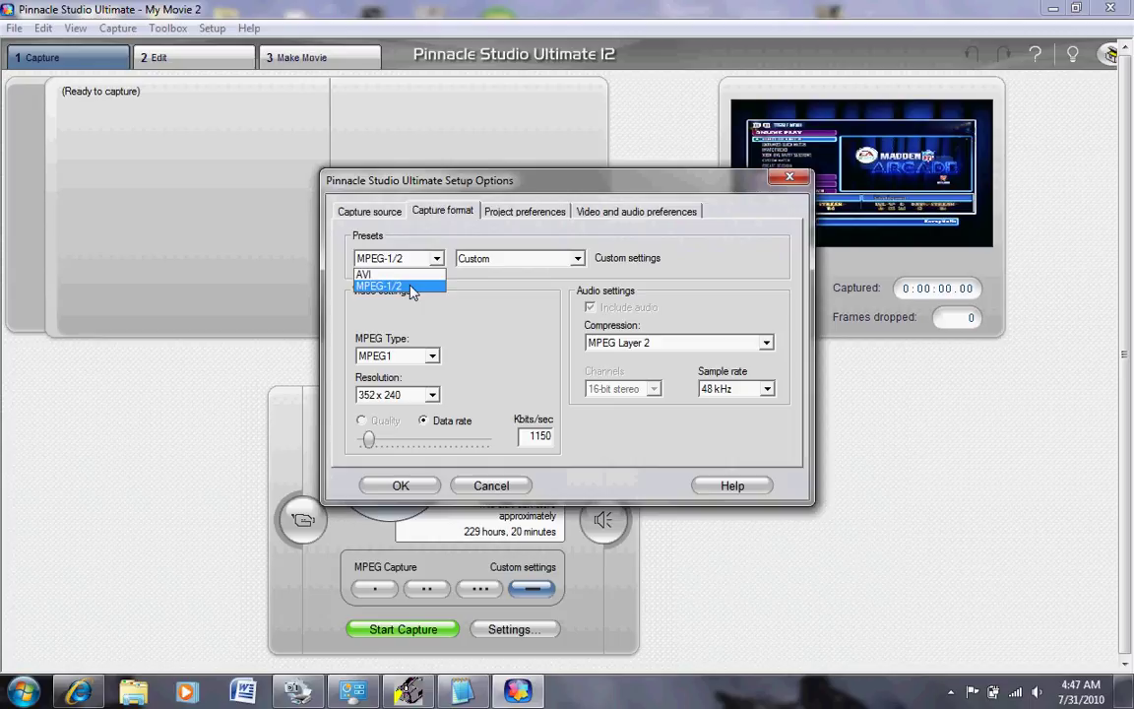
left_click(398, 285)
left_click(416, 357)
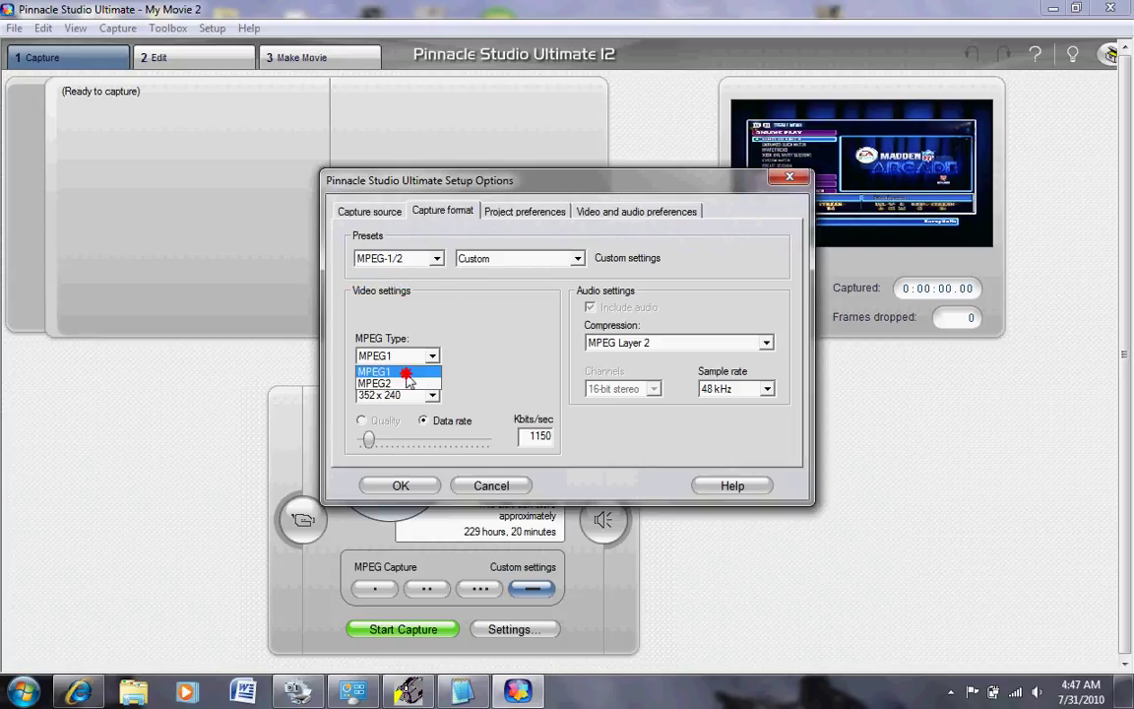
left_click(411, 372)
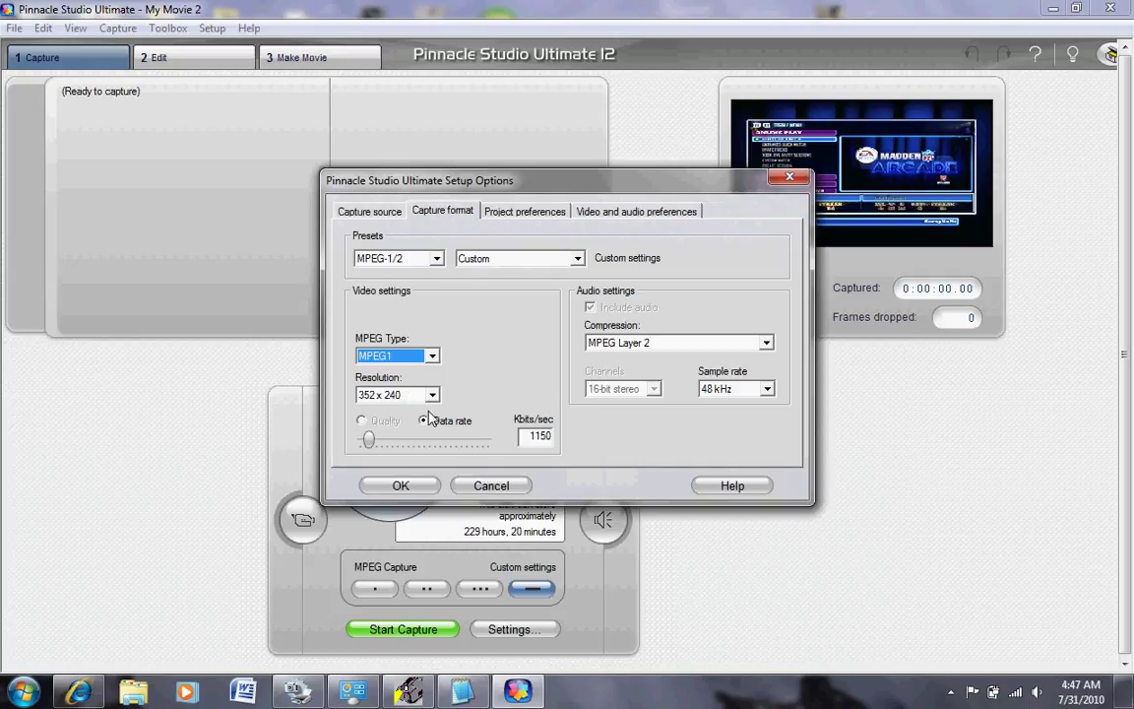
left_click(432, 395)
left_click(423, 408)
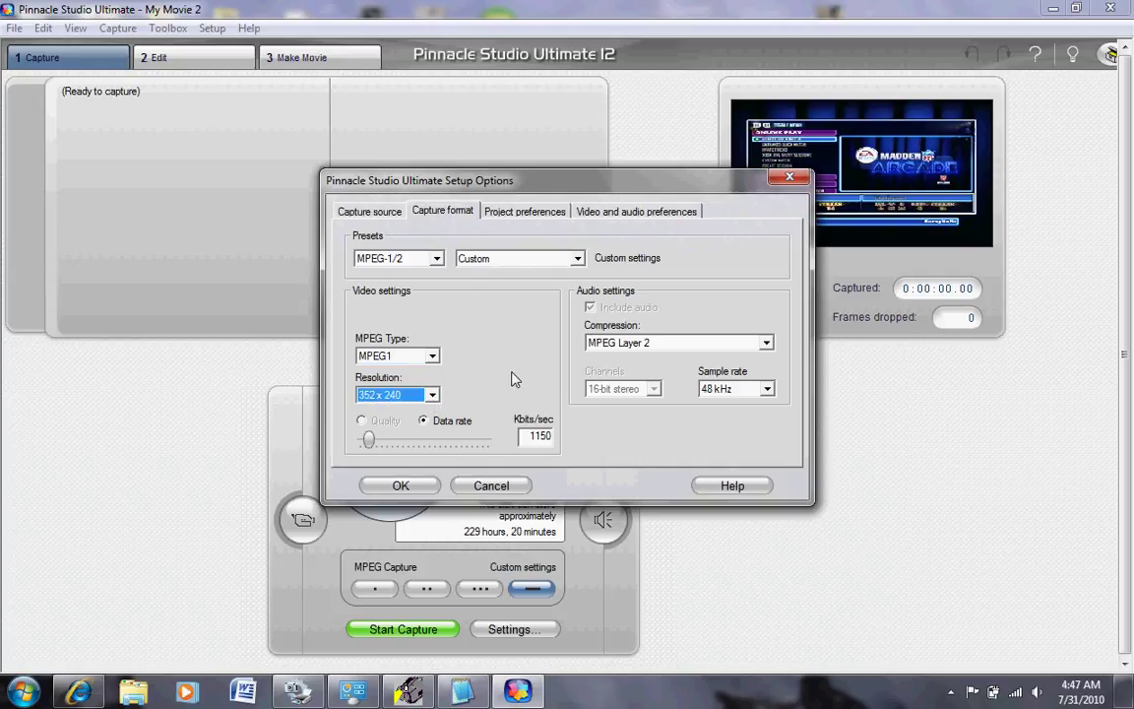
left_click(541, 261)
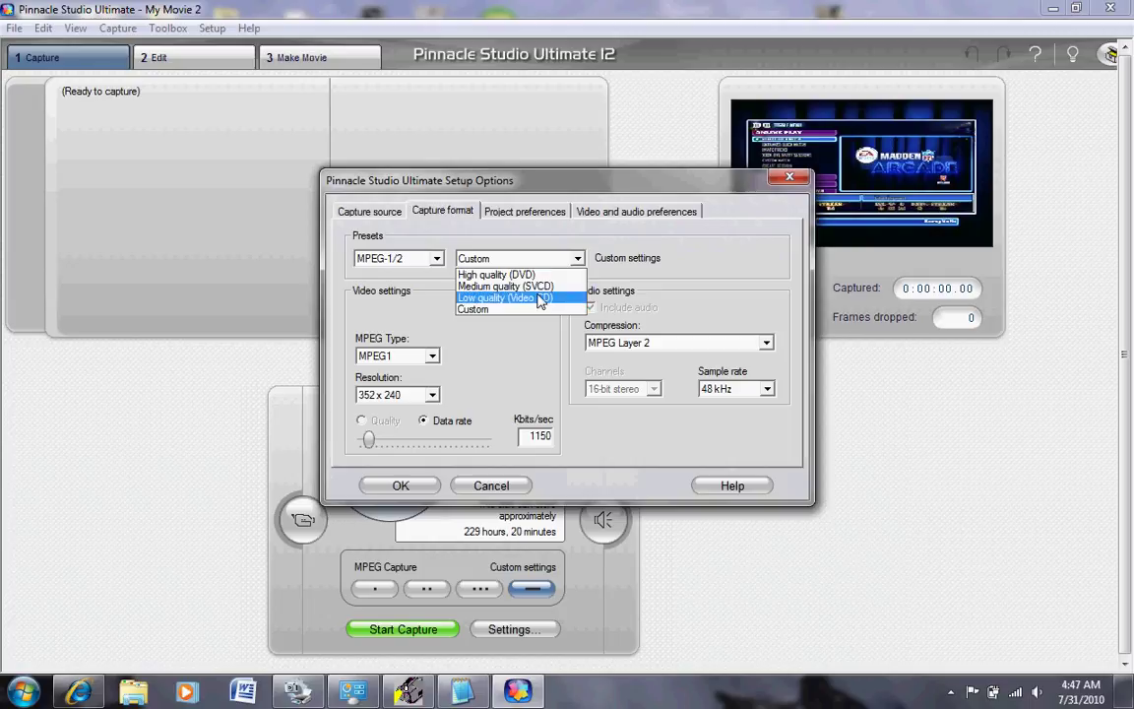
left_click(540, 311)
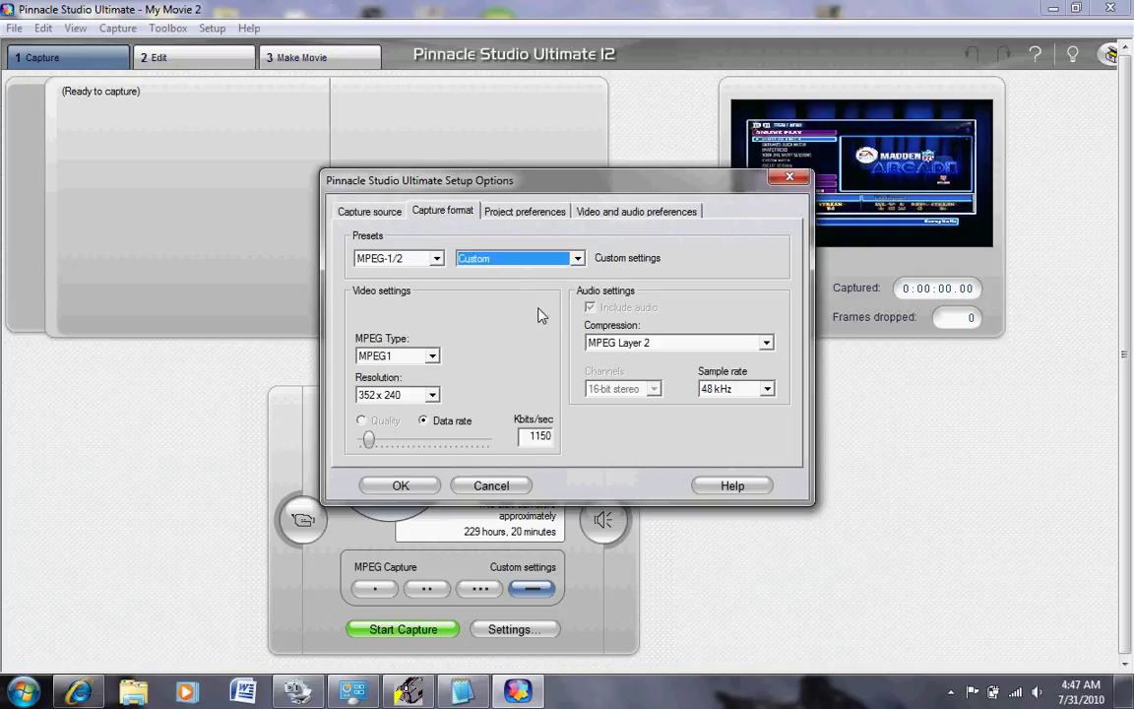
In the capture source settings, select Dazzle DVC100 as both the video and the audio capture device.
left_click(370, 210)
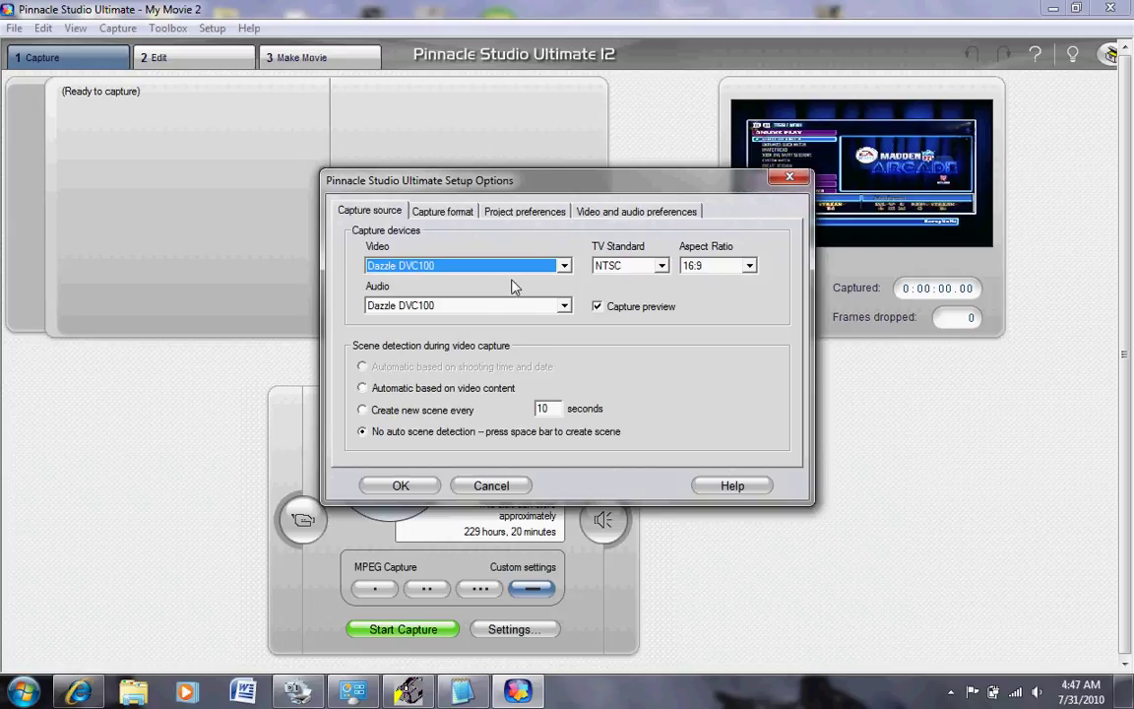
left_click(499, 273)
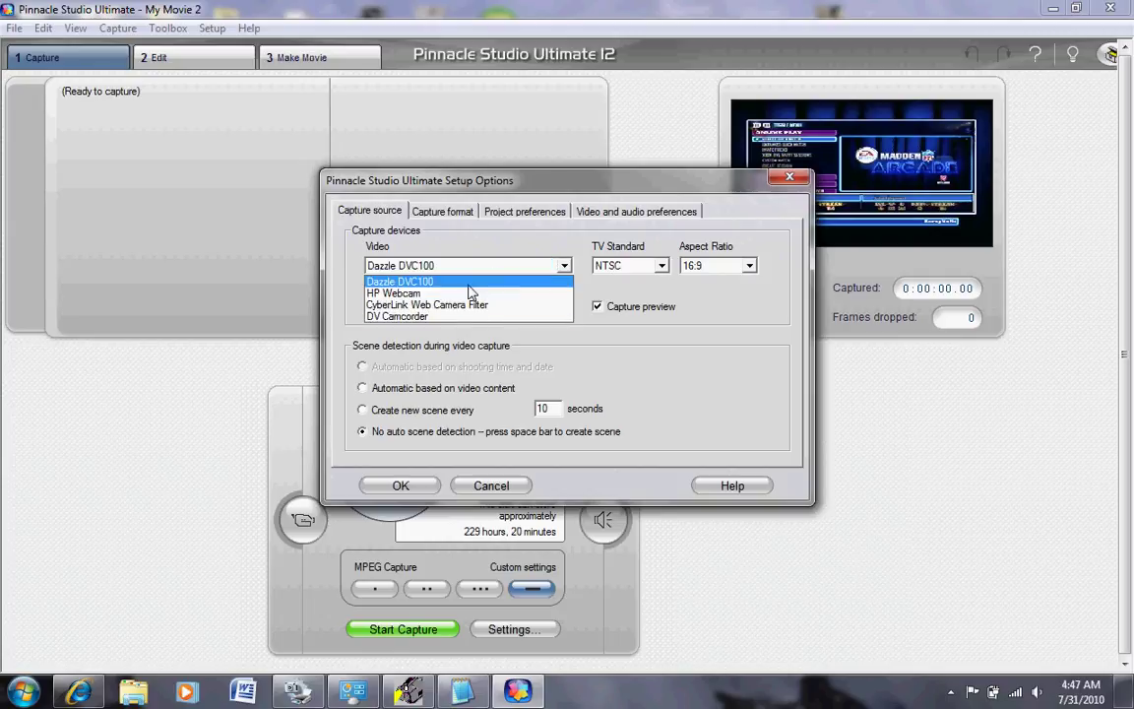
left_click(469, 283)
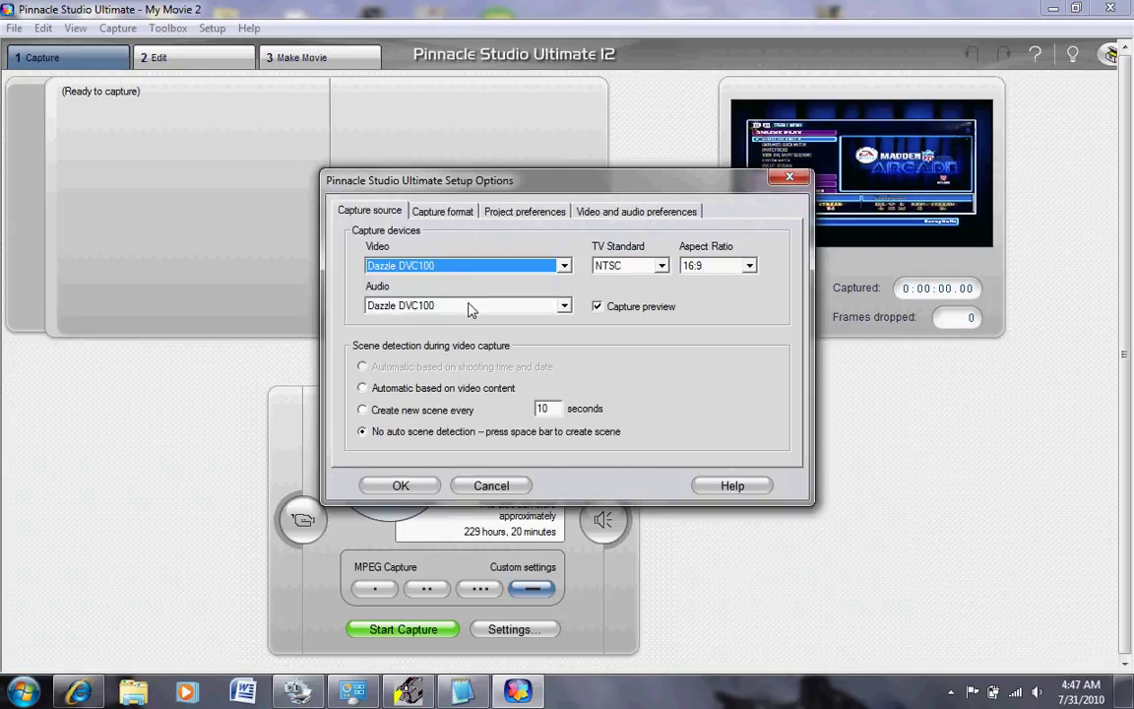
left_click(470, 308)
left_click(468, 320)
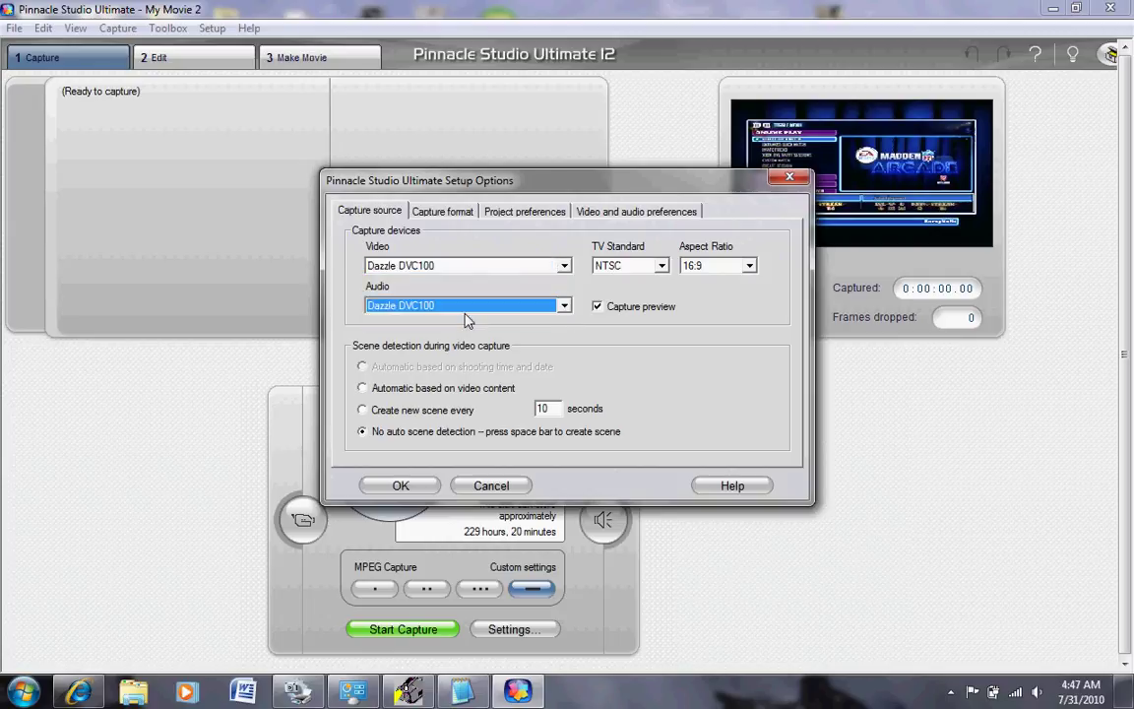
Use the NTSC standard and 16:9 aspect ratio with capture preview enabled and no auto scene detection.
left_click(636, 267)
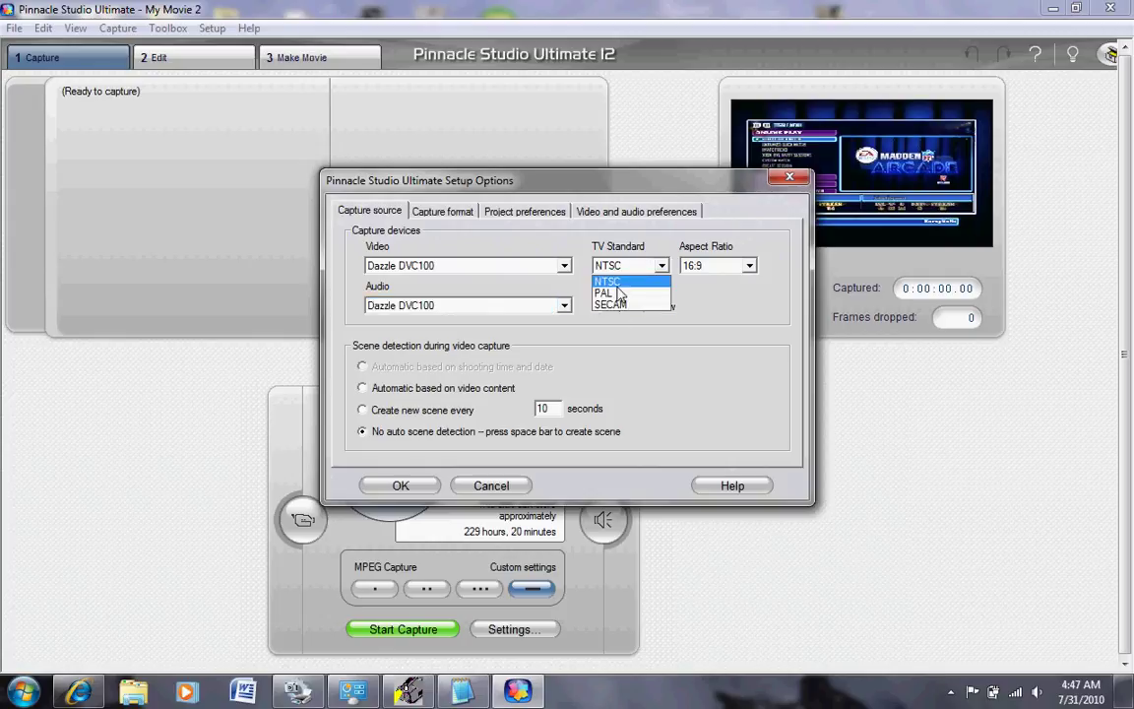
left_click(692, 285)
left_click(704, 273)
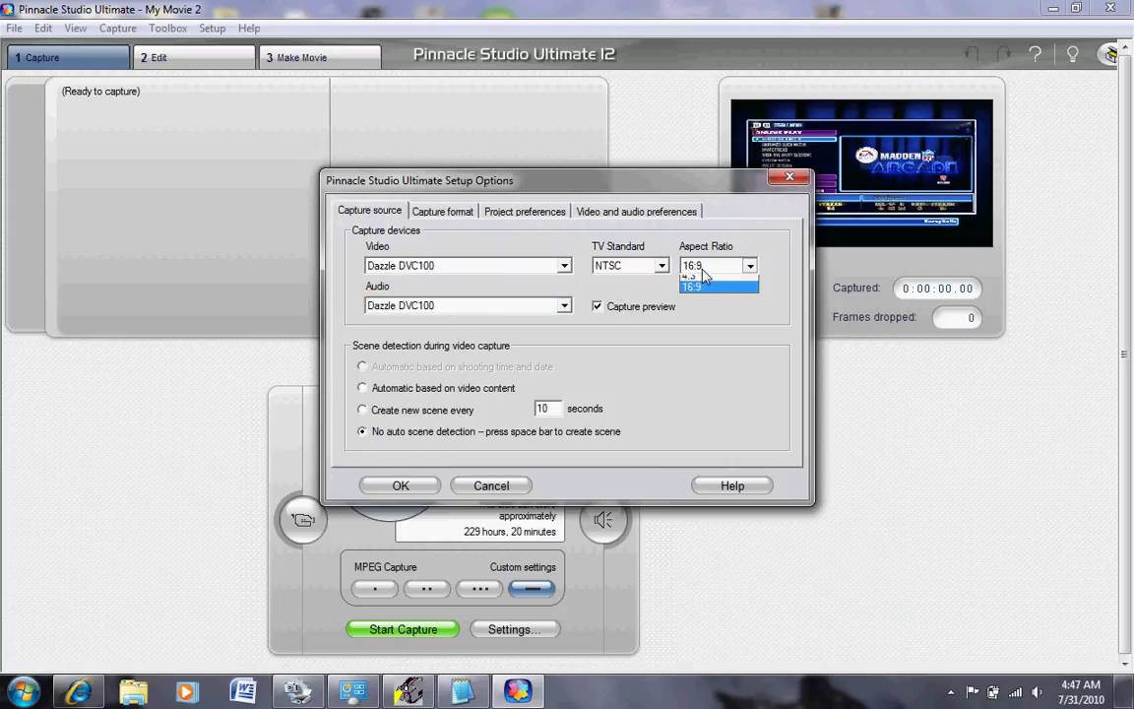
left_click(705, 294)
left_click(597, 307)
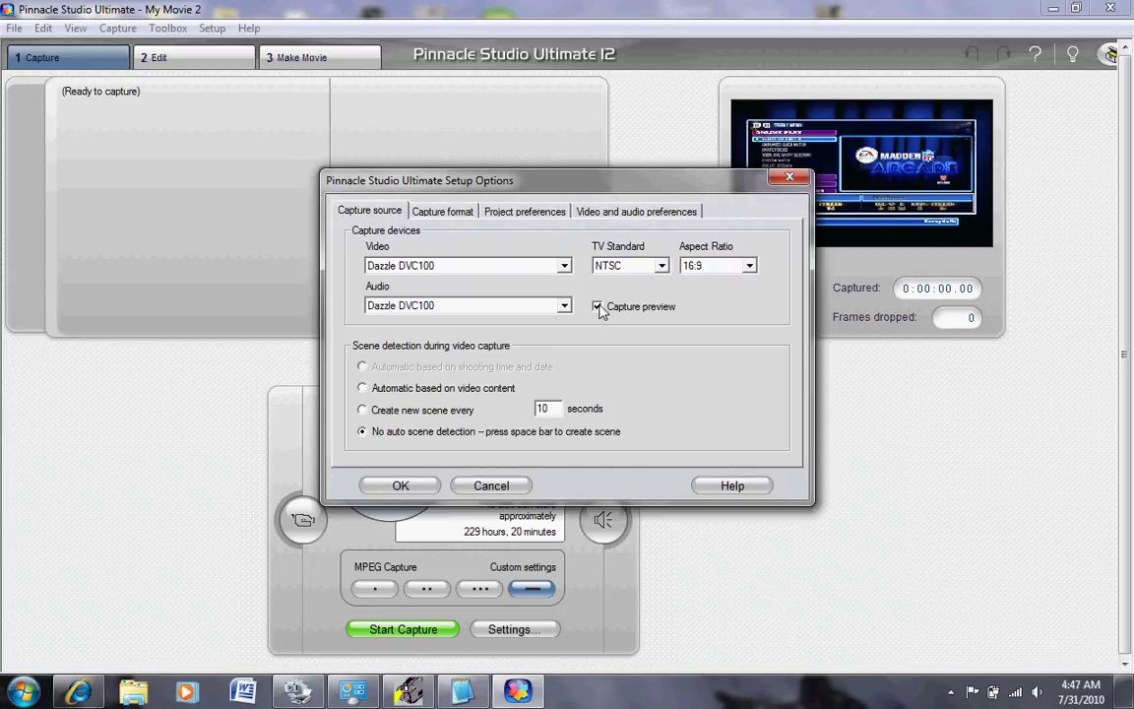
left_click(362, 430)
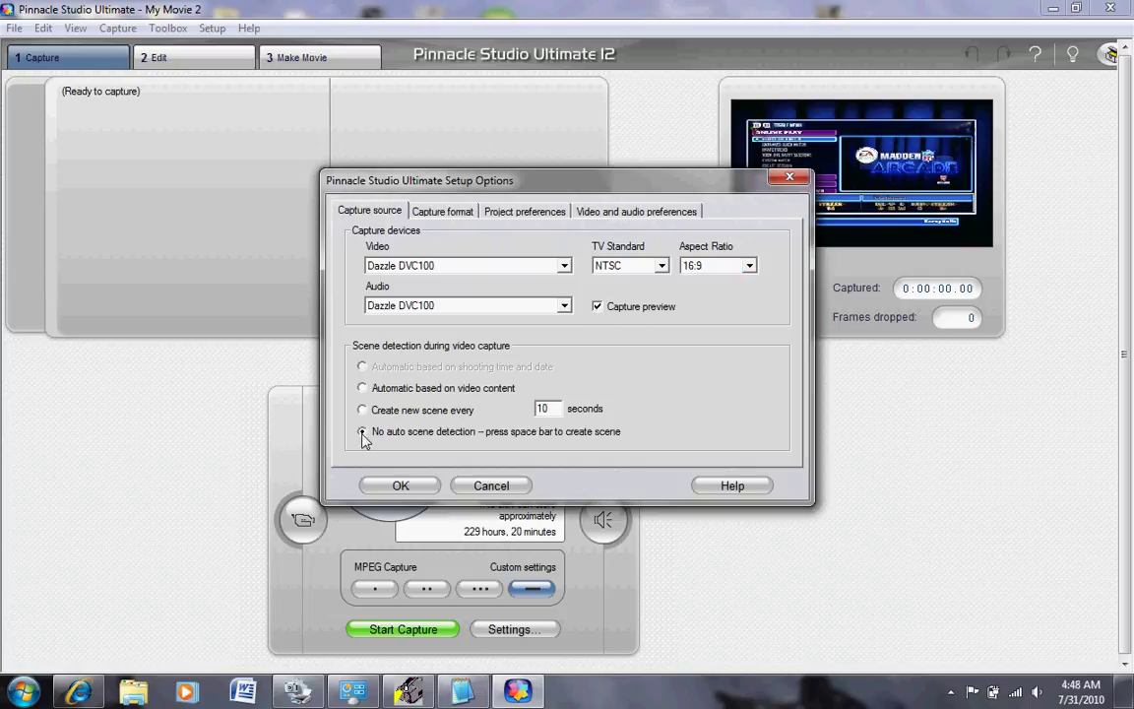
Choose Don't create chapters for disc menus in the project preferences and show the video and audio preferences.
left_click(505, 214)
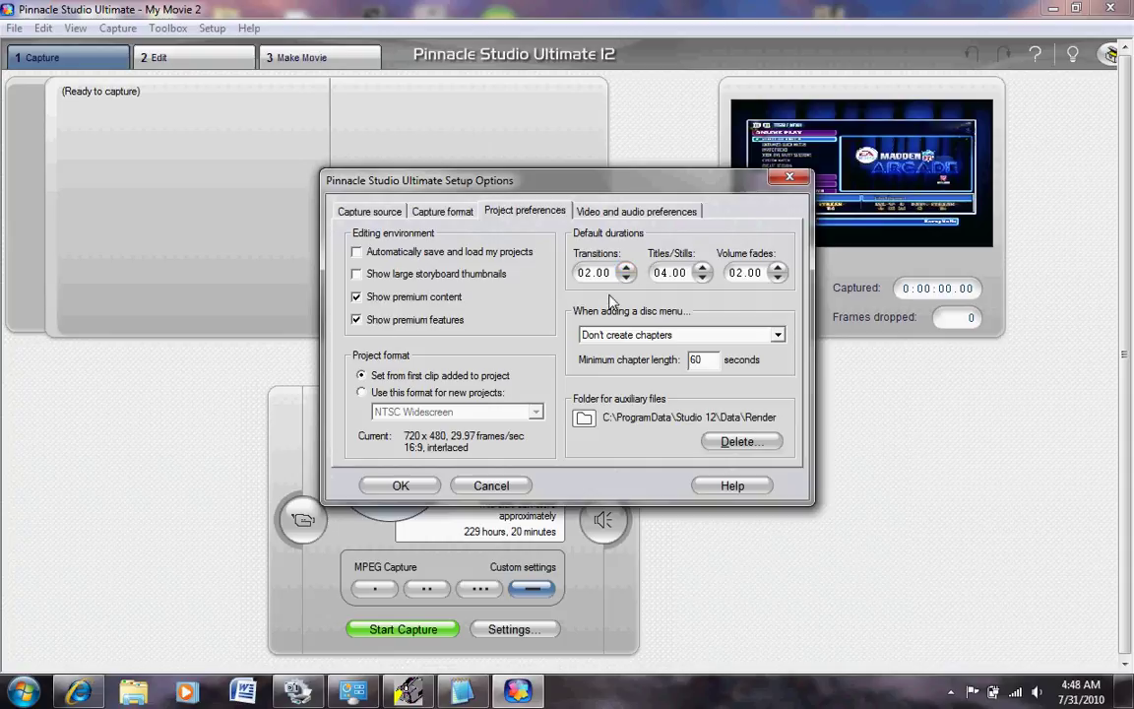
left_click(677, 336)
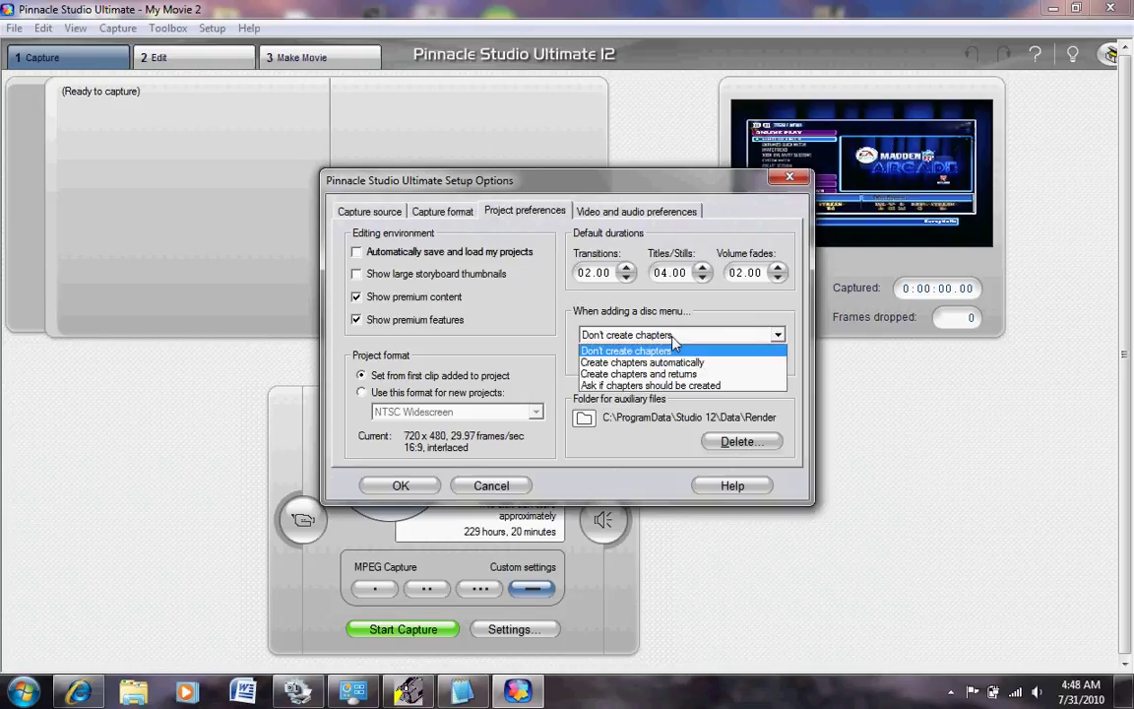
left_click(652, 350)
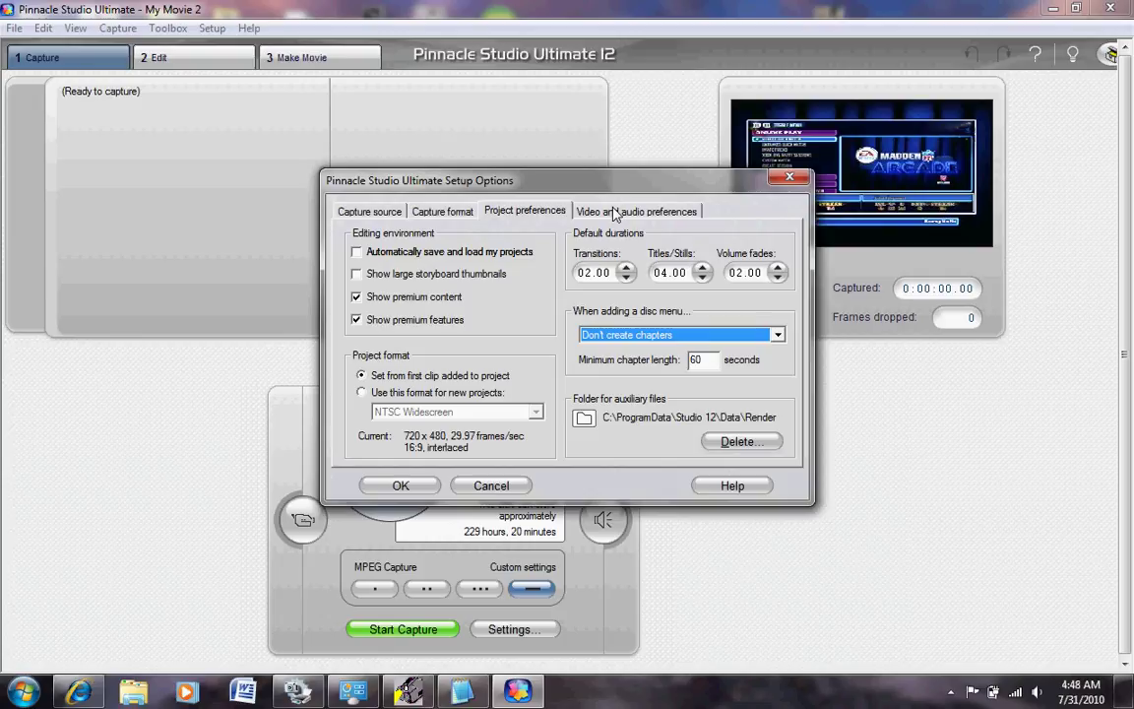
left_click(614, 213)
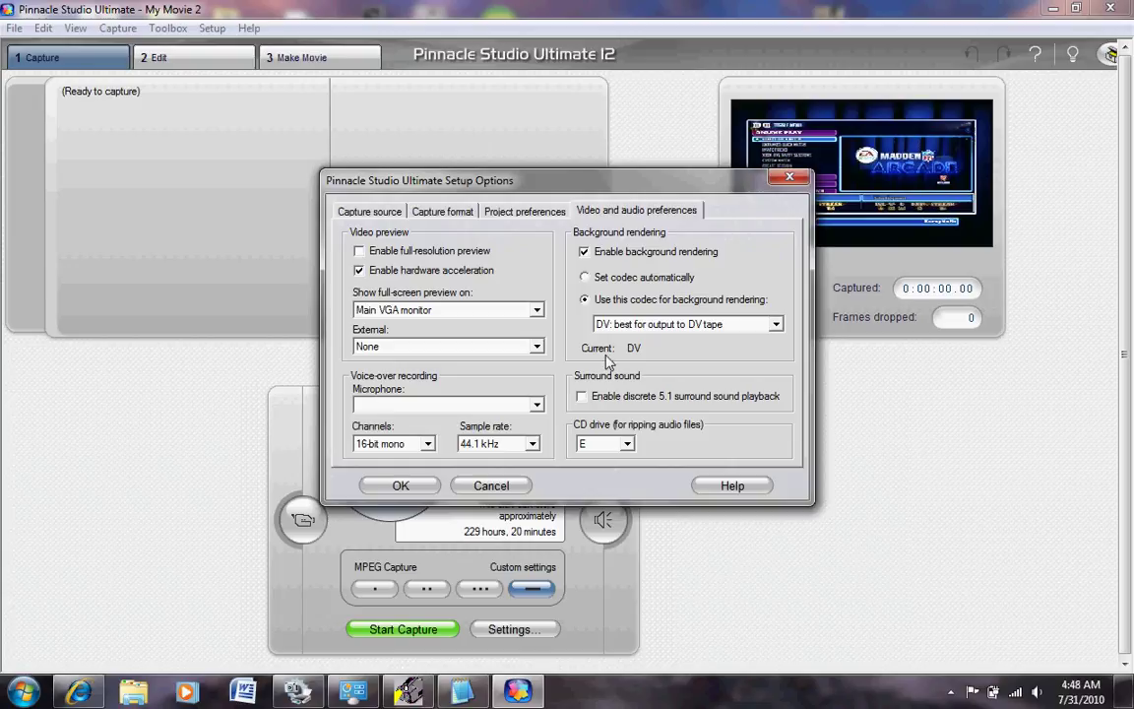
Apply the setup options and start a new capture named Video 3.
left_click(399, 489)
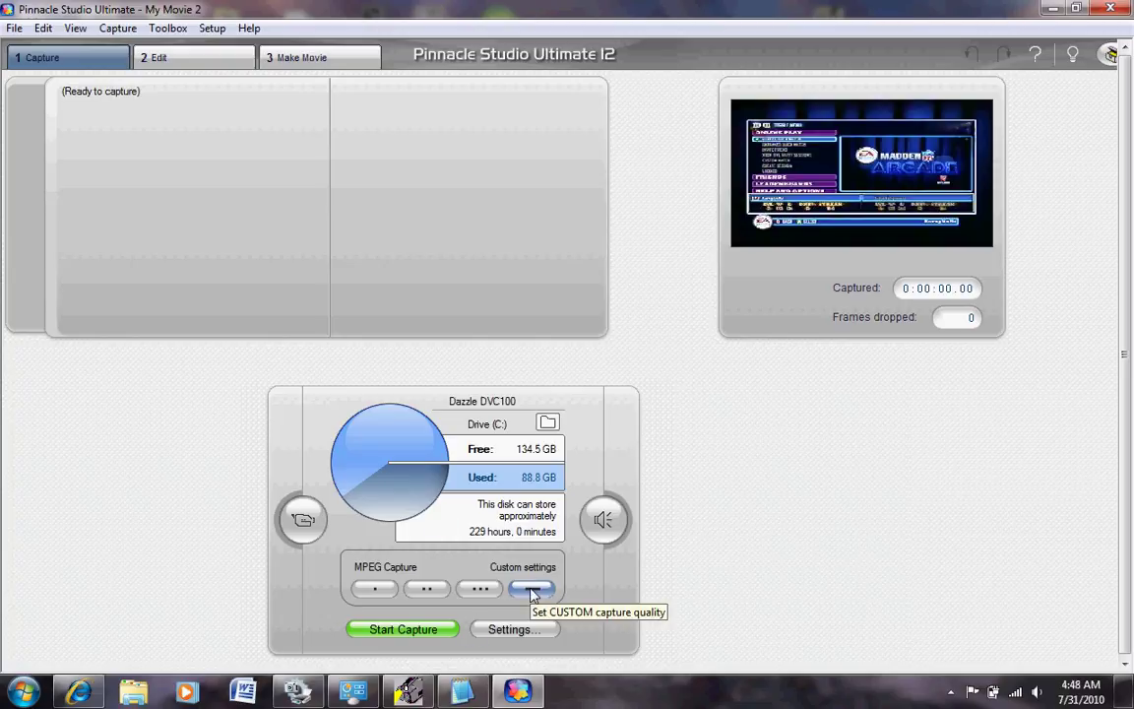
left_click(420, 630)
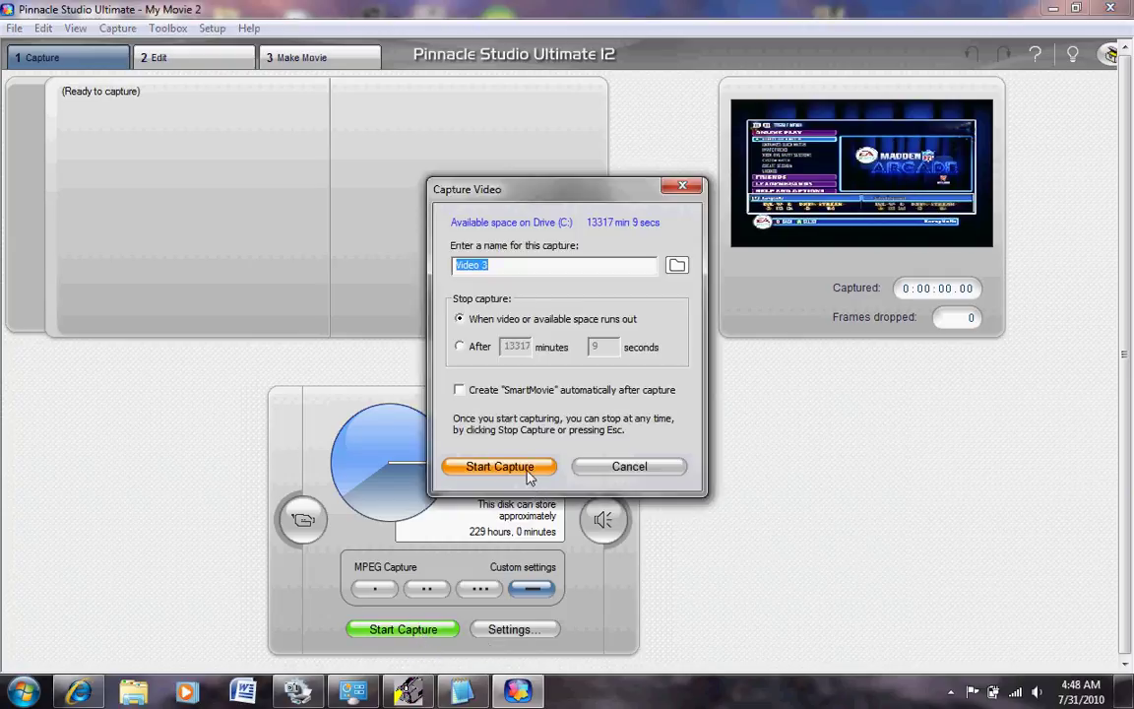
left_click(528, 466)
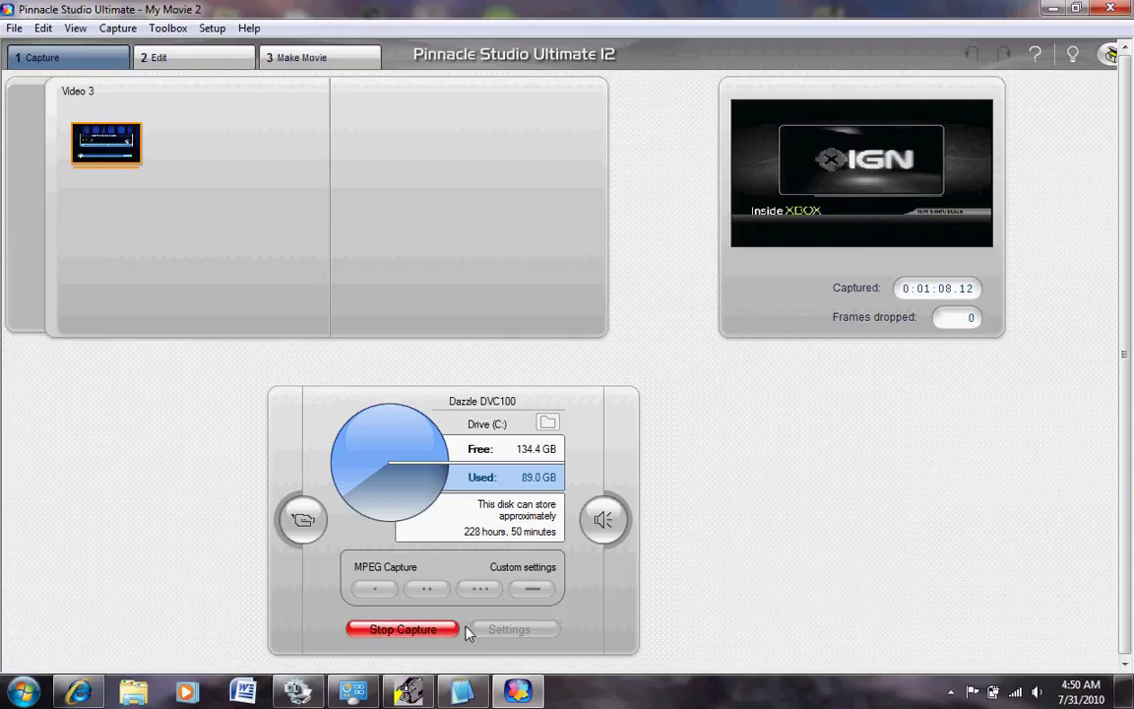
Switch to Notepad2 and replace the note with "see no lag".
left_click(462, 693)
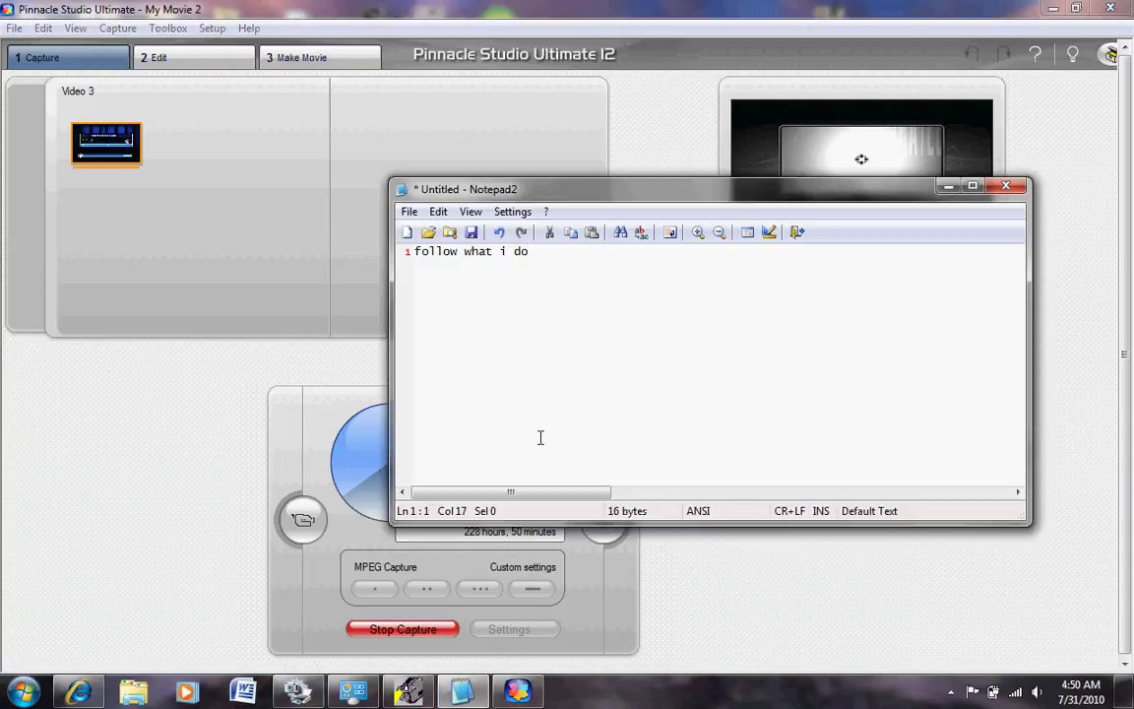
key("BackSpace")
key("BackSpace")
key("BackSpace")
key("BackSpace")
key("BackSpace")
key("BackSpace")
key("BackSpace")
key("BackSpace")
key("BackSpace")
key("BackSpace")
key("BackSpace")
key("BackSpace")
key("BackSpace")
key("BackSpace")
key("BackSpace")
key("BackSpace")
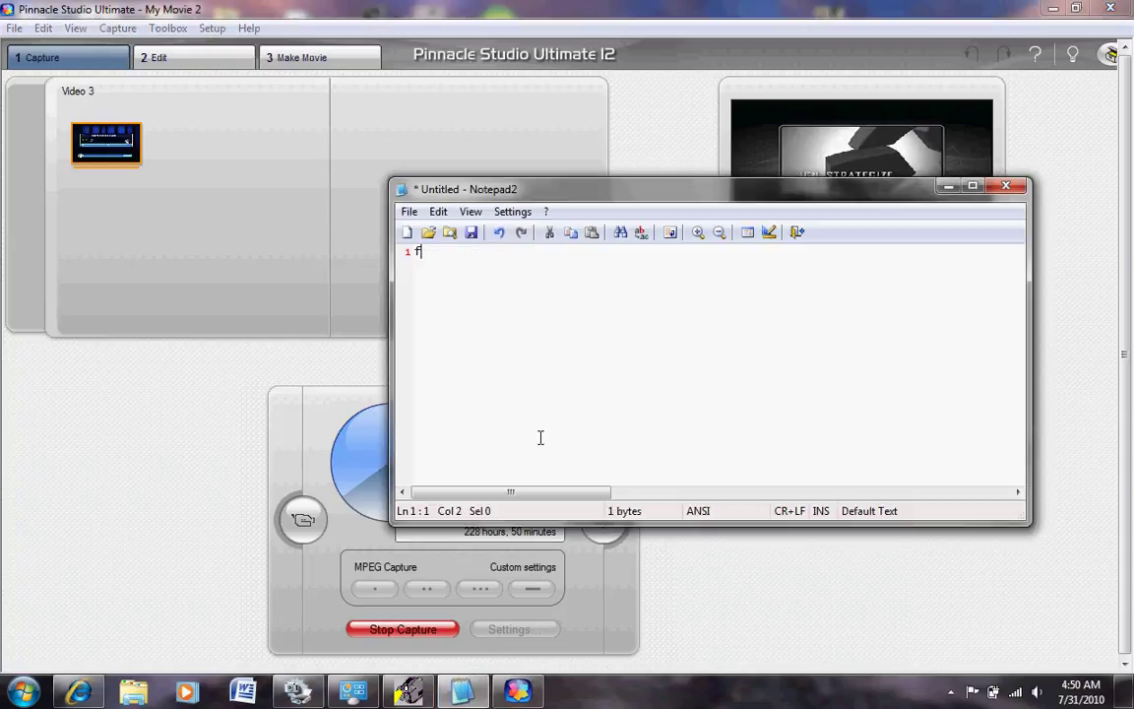
type("see no ")
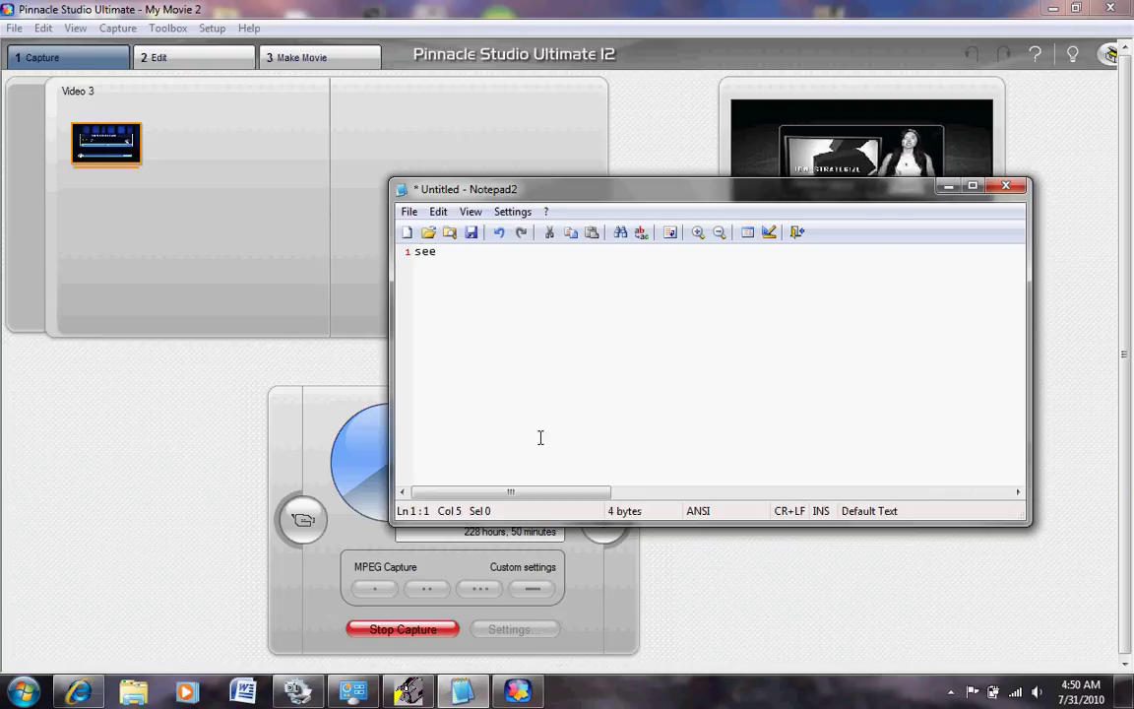
type("lagg")
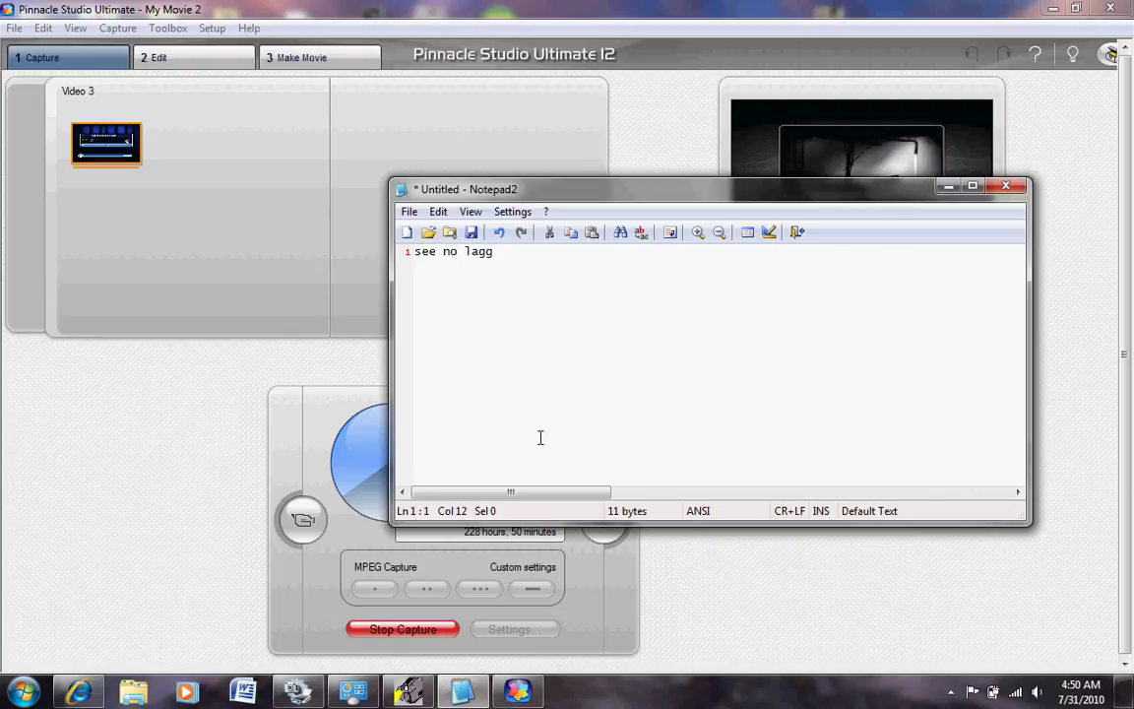
key("BackSpace")
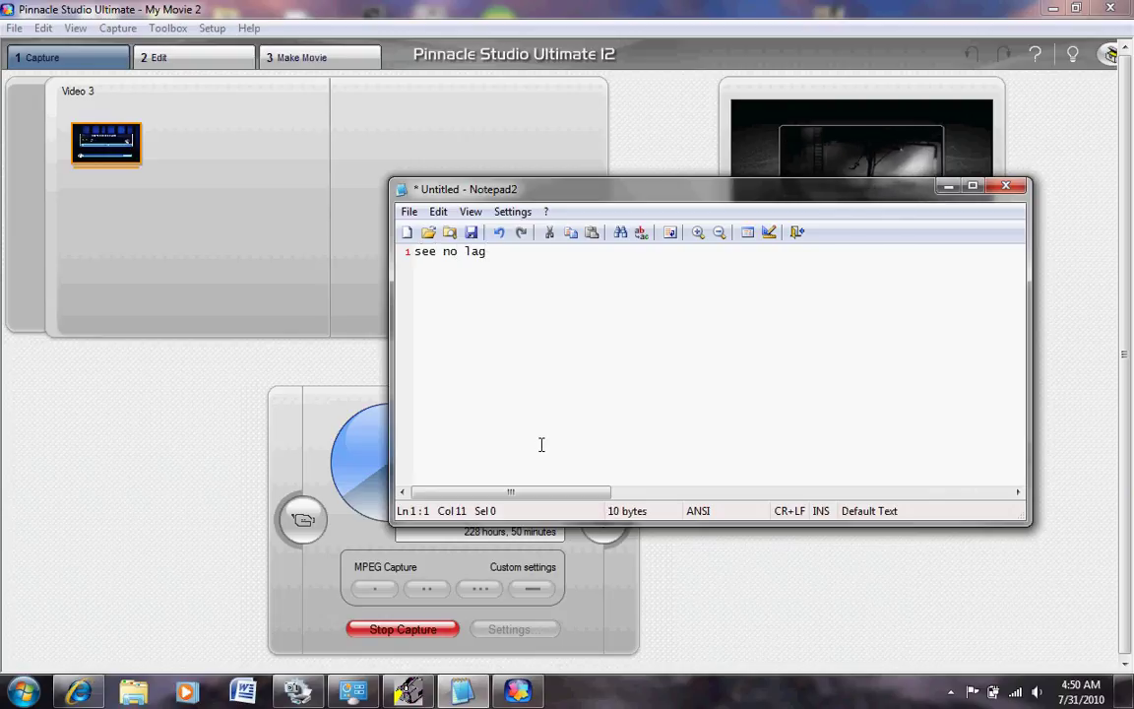
Minimize Notepad2 and stop the running Video 3 capture.
left_click(949, 187)
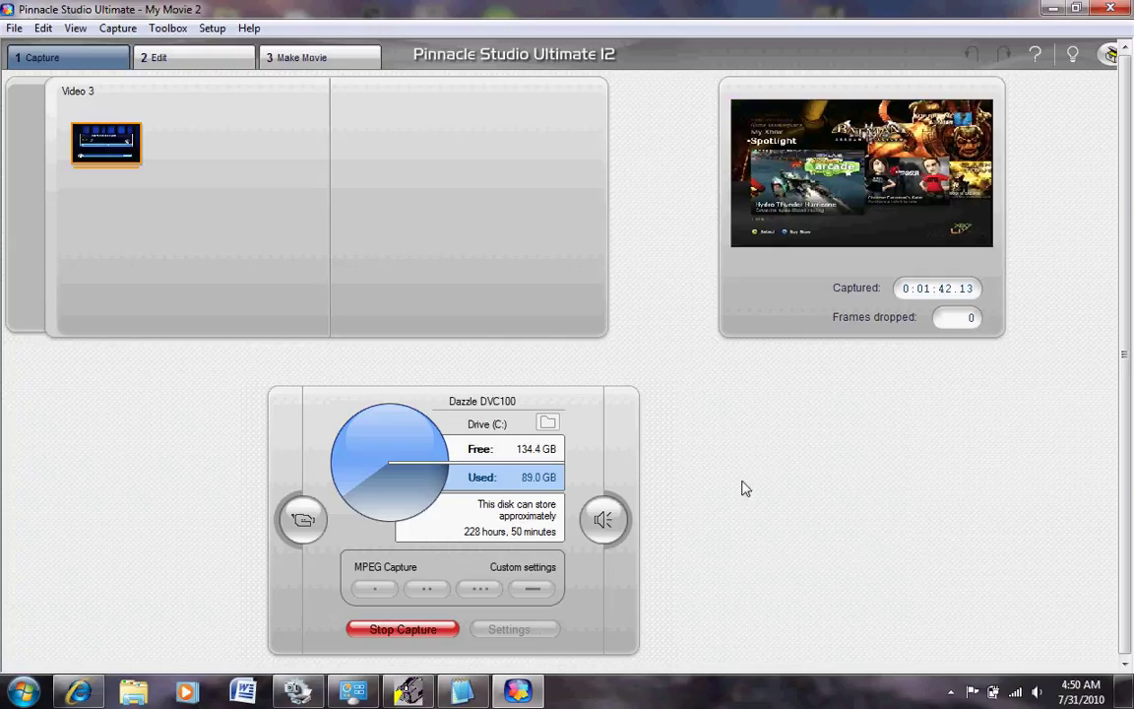
left_click(418, 628)
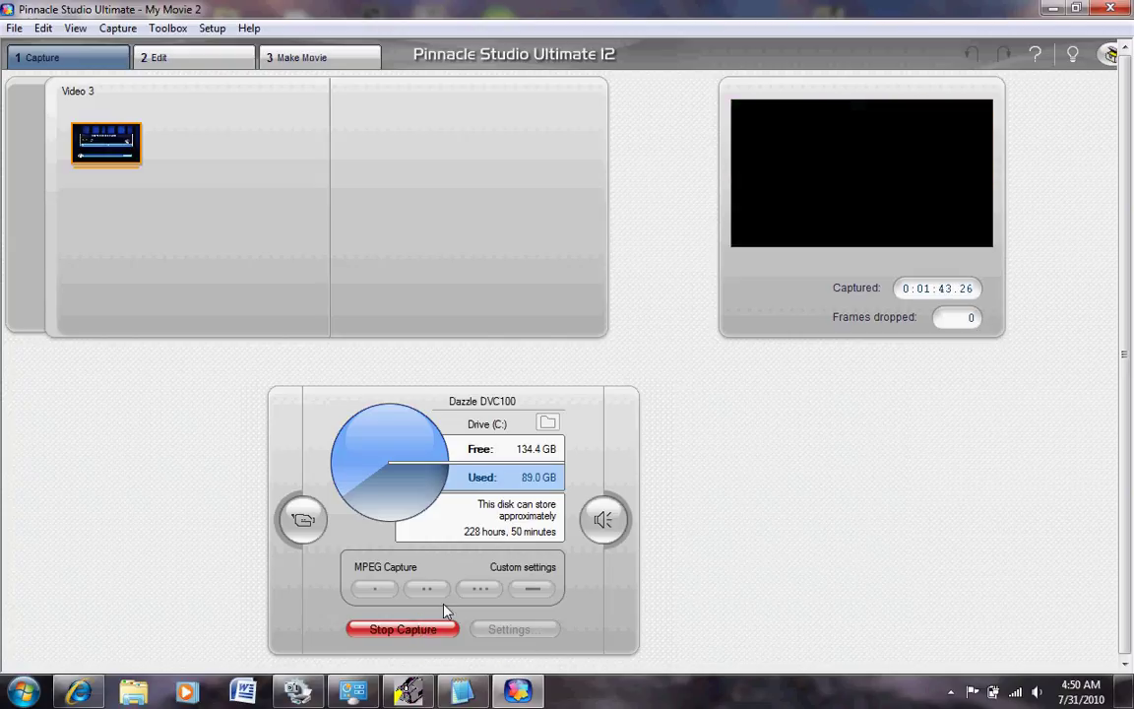
Switch to Notepad2 and delete the whole existing note.
left_click(458, 692)
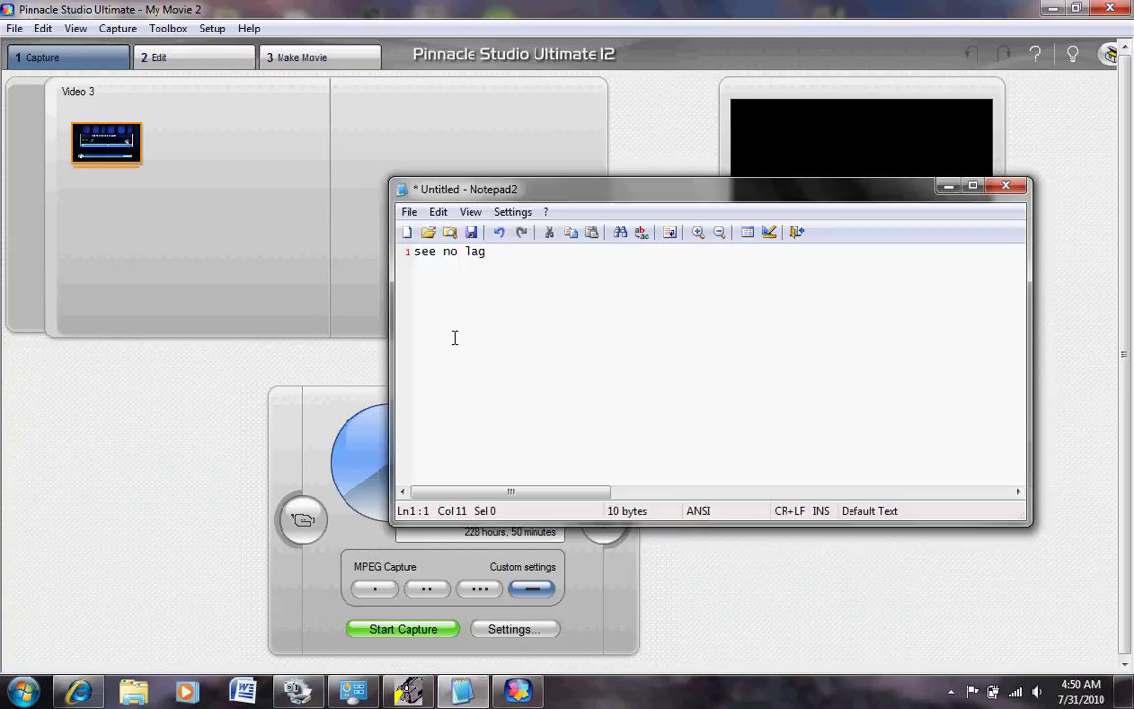
key("BackSpace")
key("BackSpace")
key("BackSpace")
key("BackSpace")
key("BackSpace")
key("BackSpace")
key("BackSpace")
key("BackSpace")
key("BackSpace")
key("BackSpace")
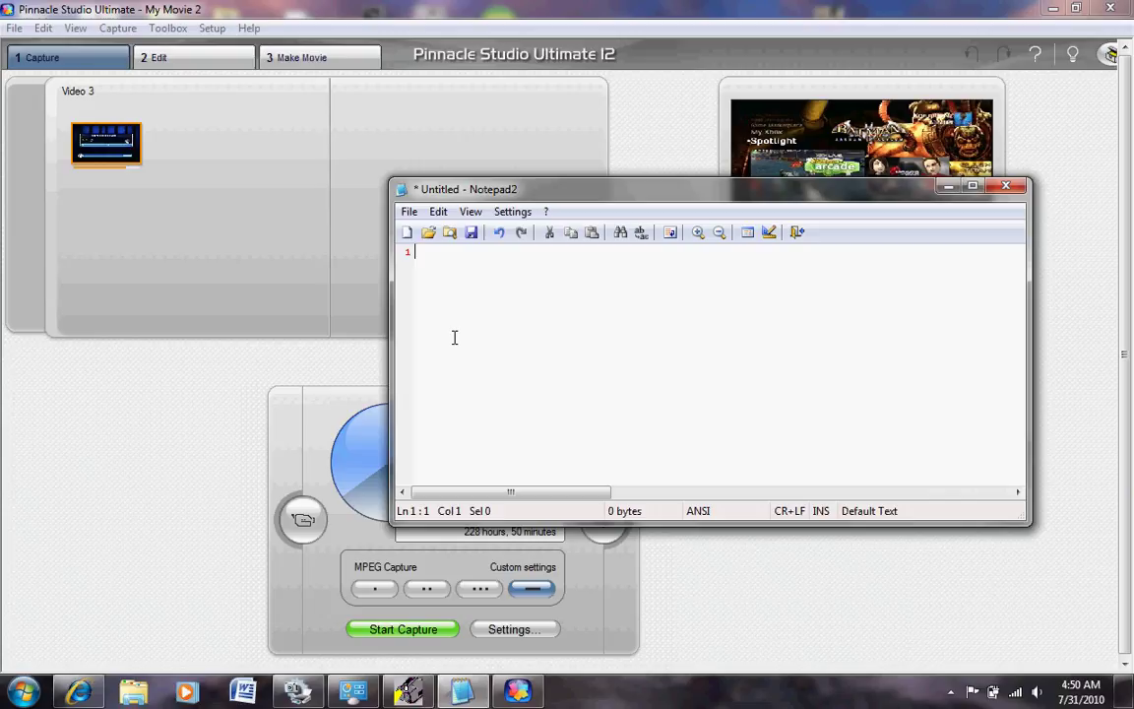
Write "you no when you are laggy when the fame droped numbers go up" as the first line of the note.
type("you no when u")
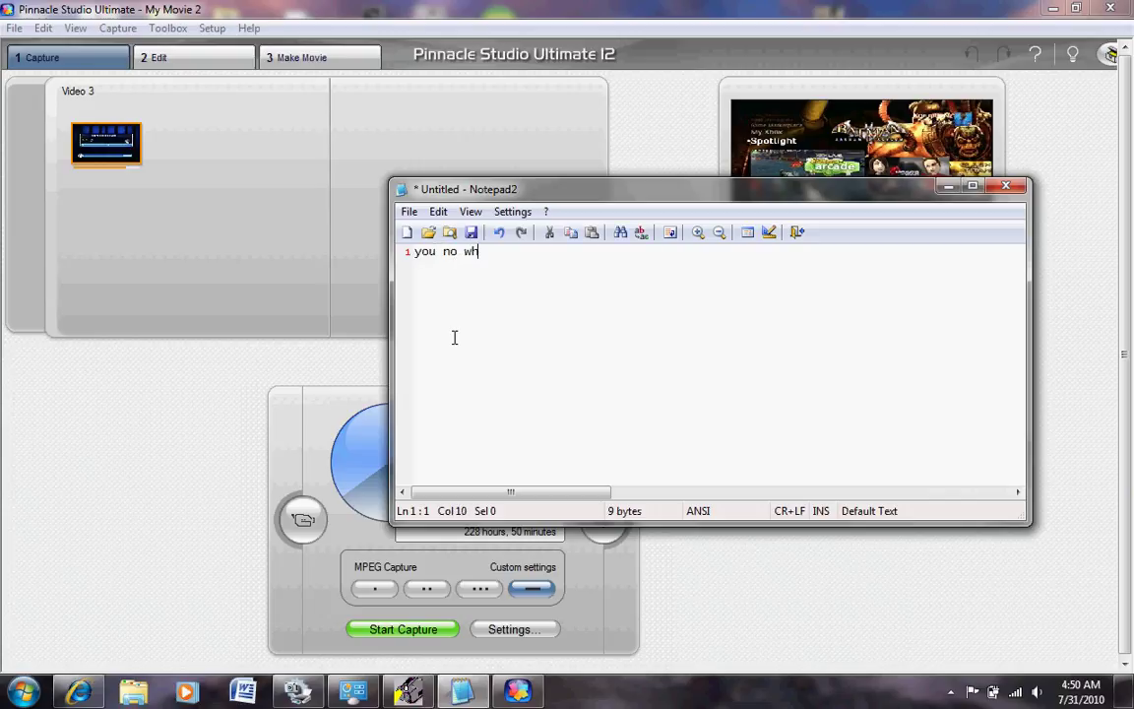
key("BackSpace")
key("BackSpace")
type("you")
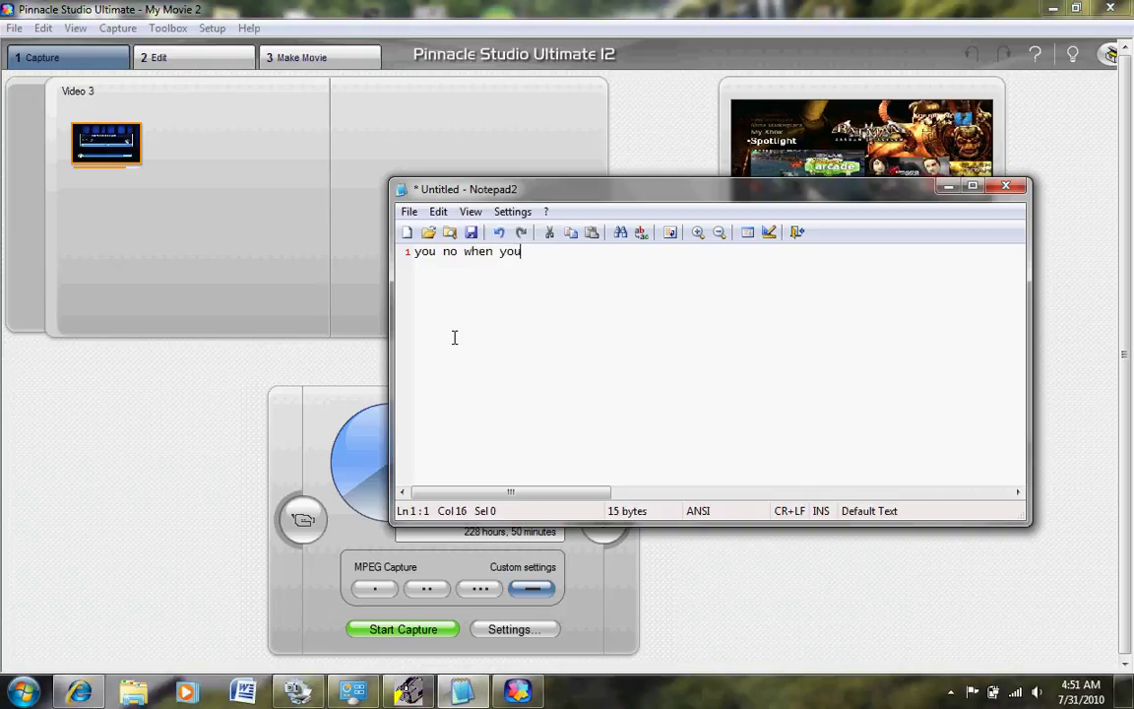
type(" are laggy when th")
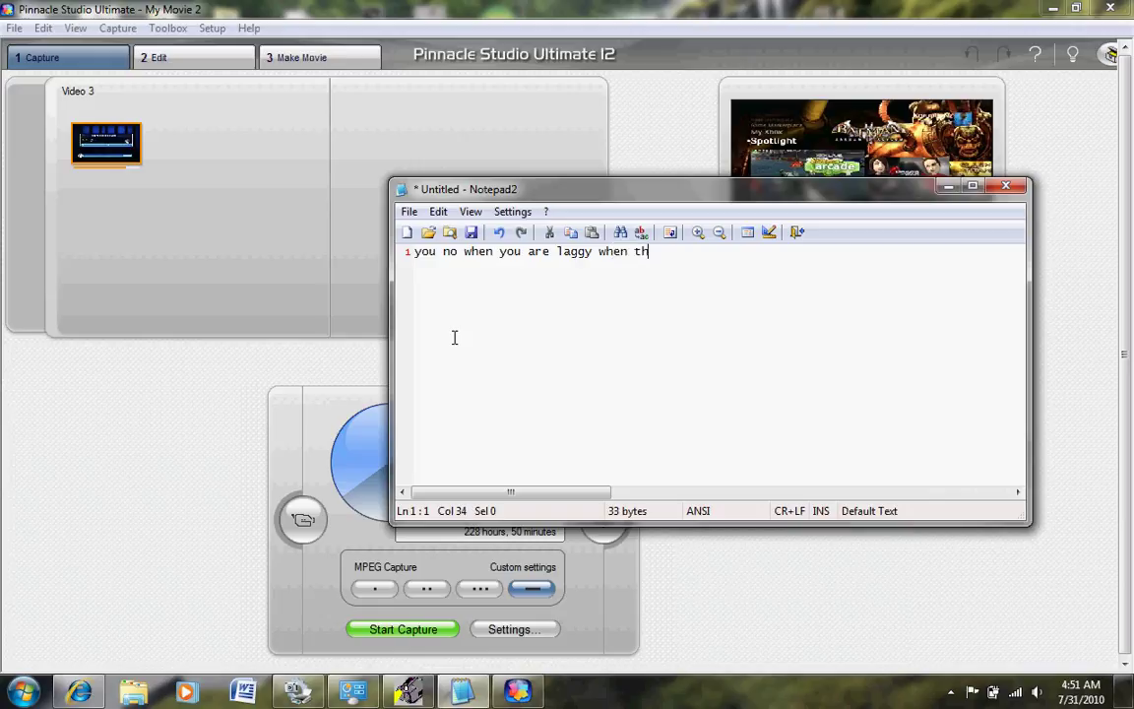
type("e fame droped ")
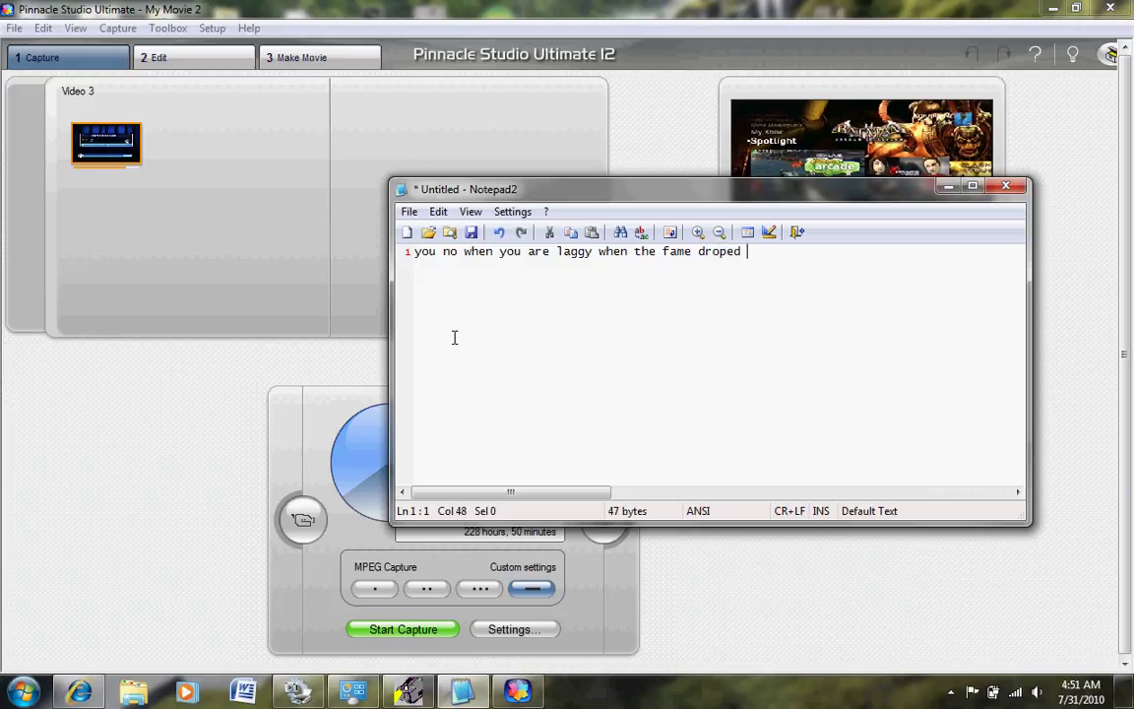
type("numbers ")
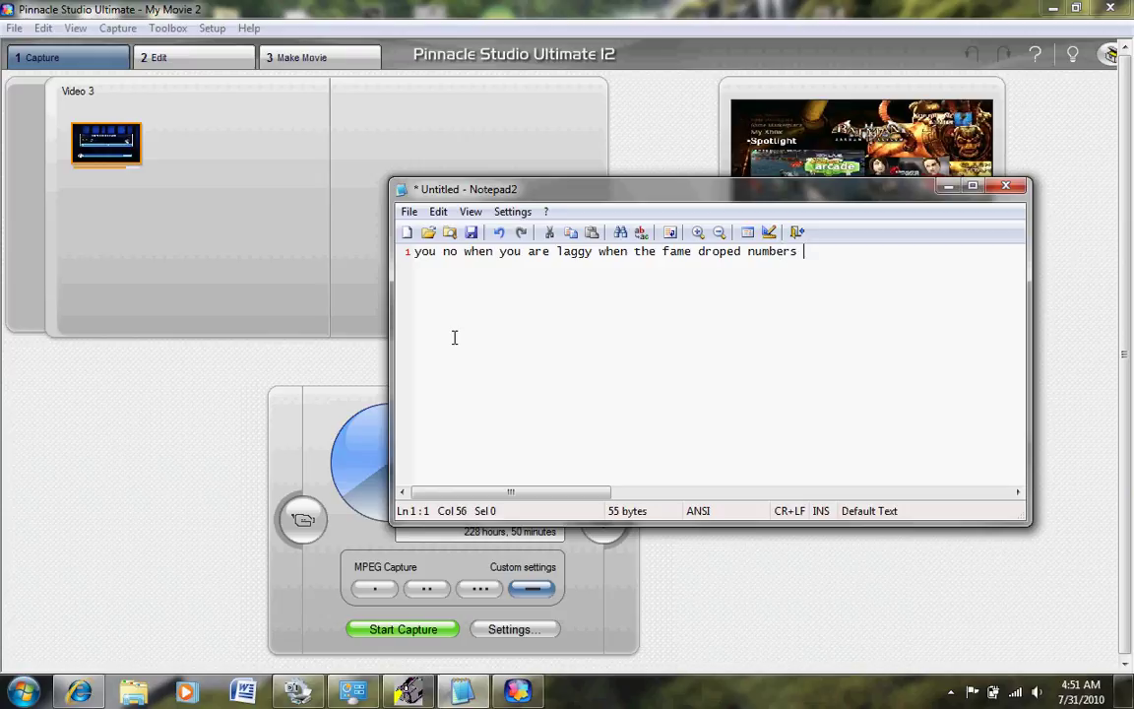
type("go up")
Add two more lines to the note reading "so hope this work 4 u" and "so BYE!".
key("Return")
type("soo")
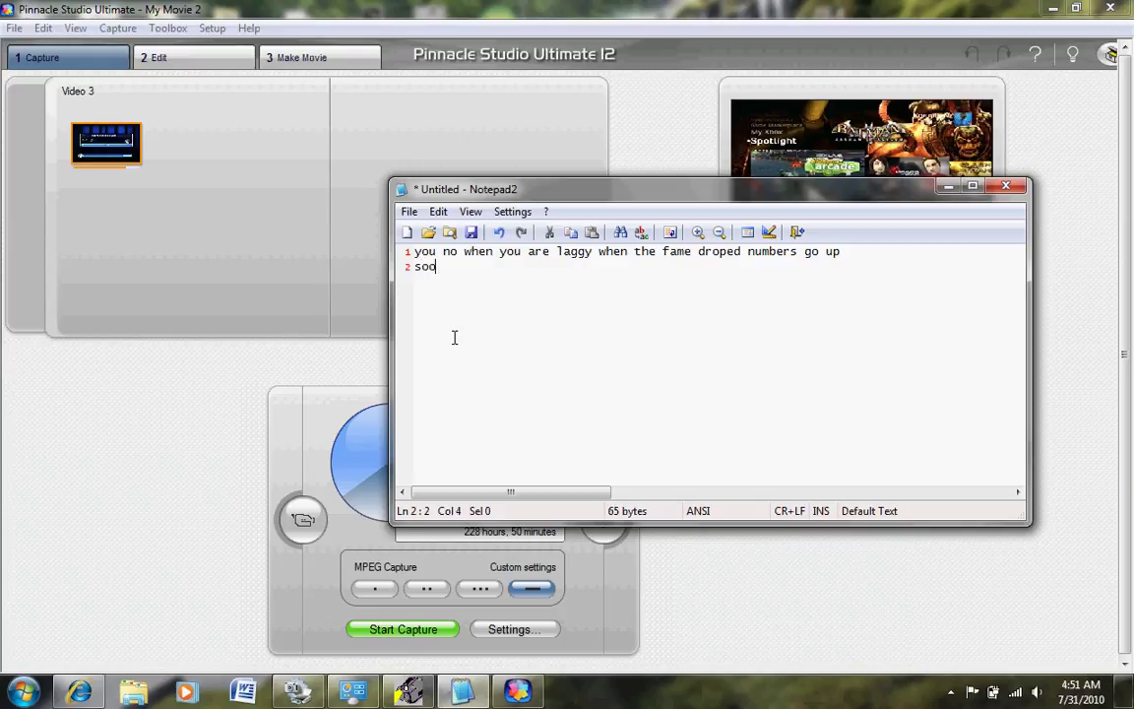
key("BackSpace")
type("hope t")
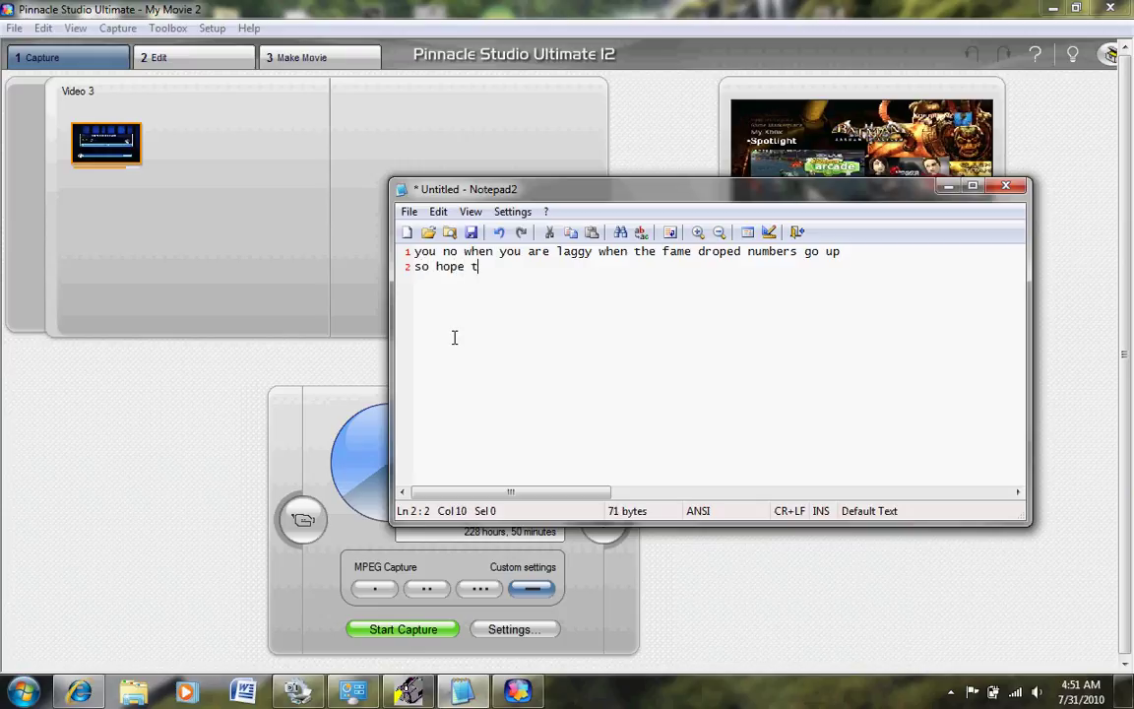
type("his work 4 u")
key("Return")
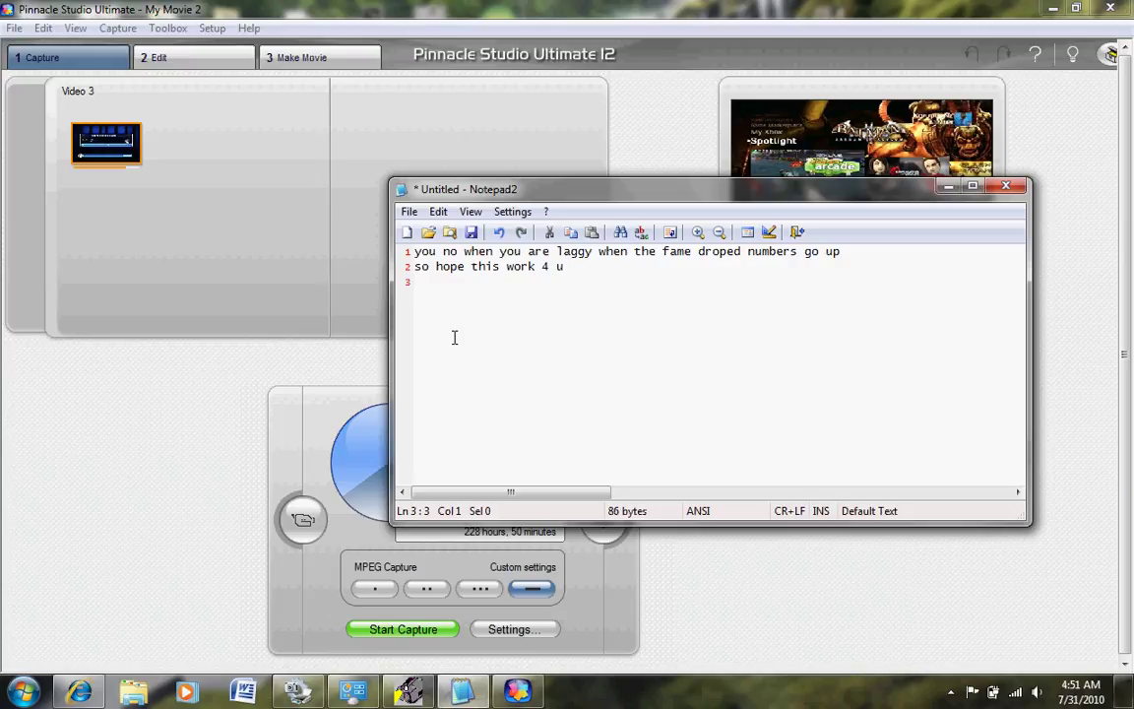
type("so BYE!")
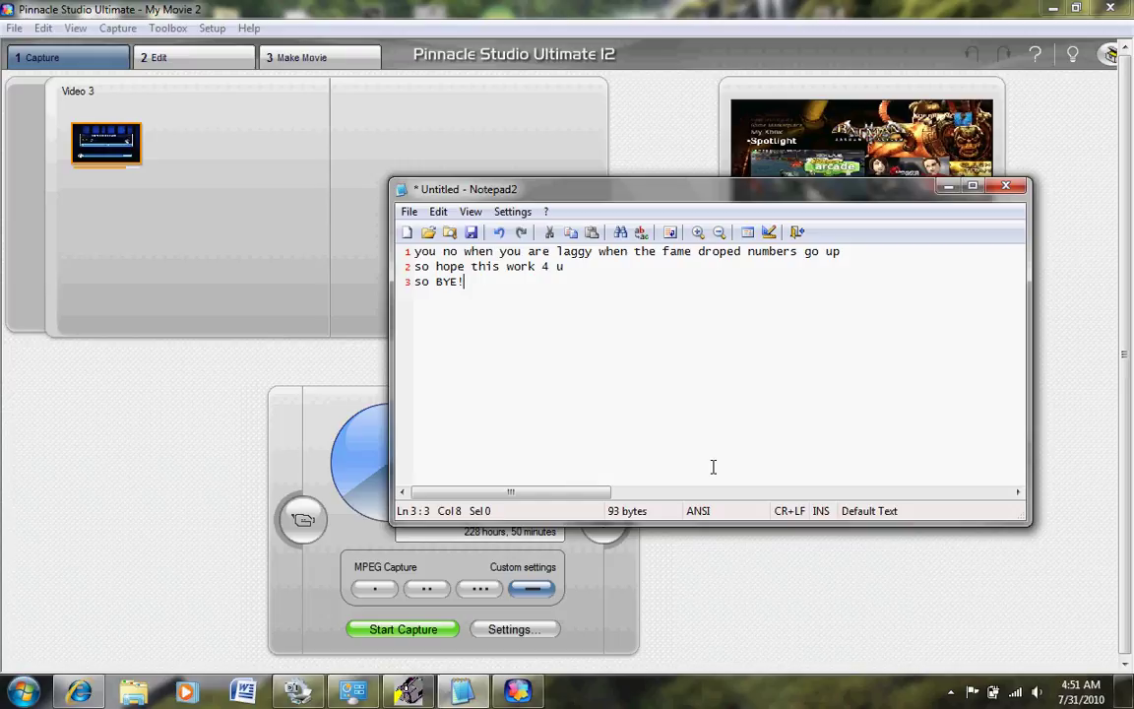